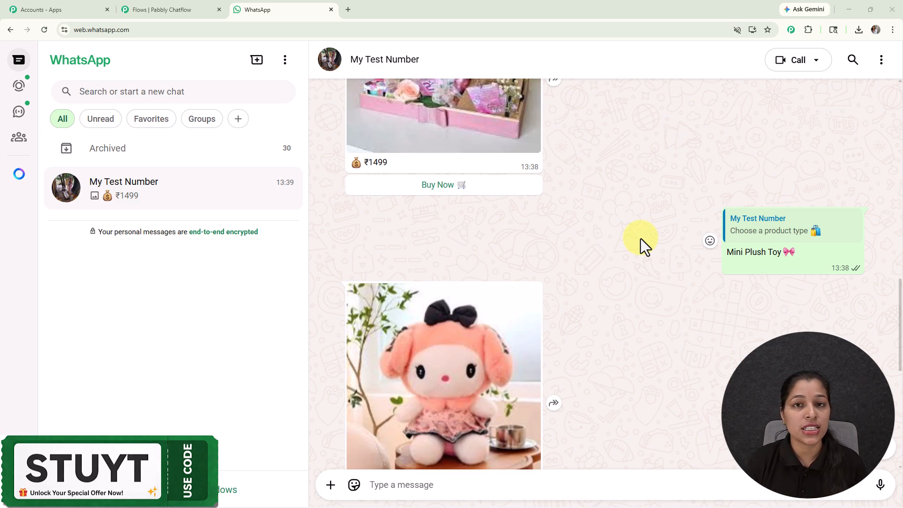
Clear all messages from the My Test Number chat.
scroll(640, 238, "up", 2)
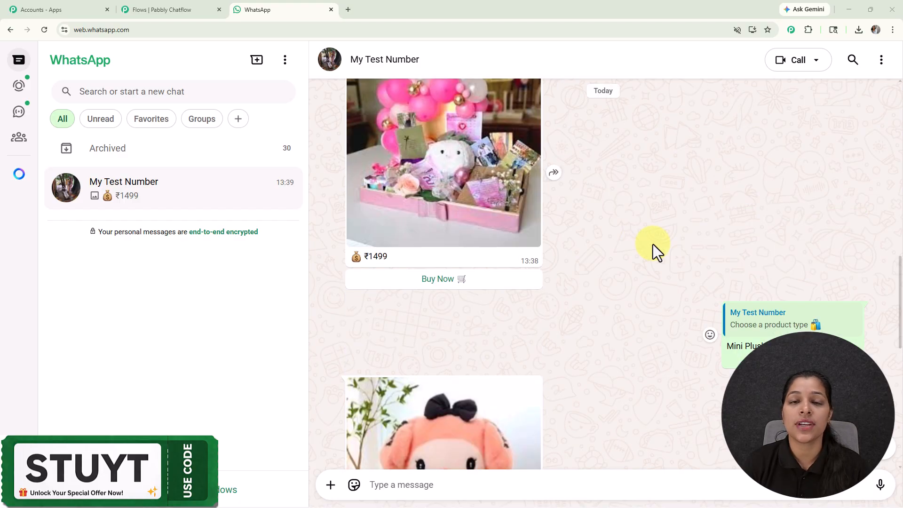
left_click(881, 60)
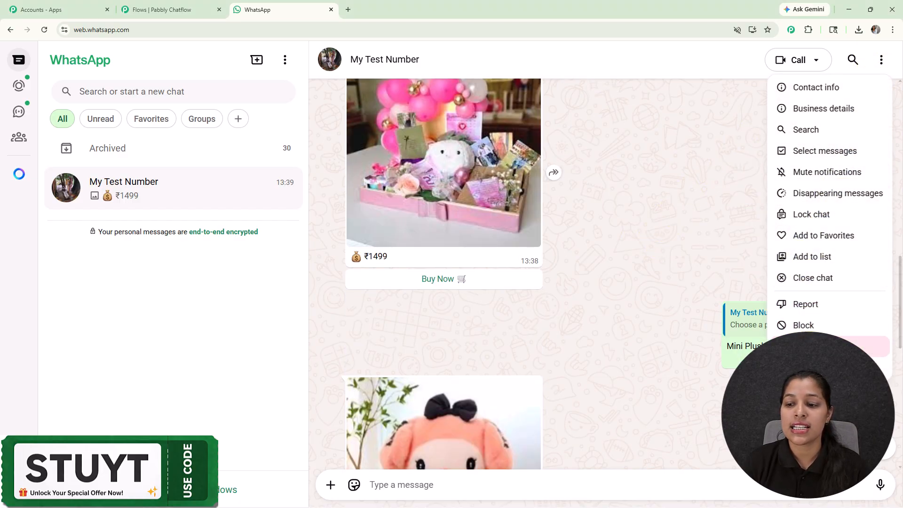
left_click(805, 345)
left_click(545, 320)
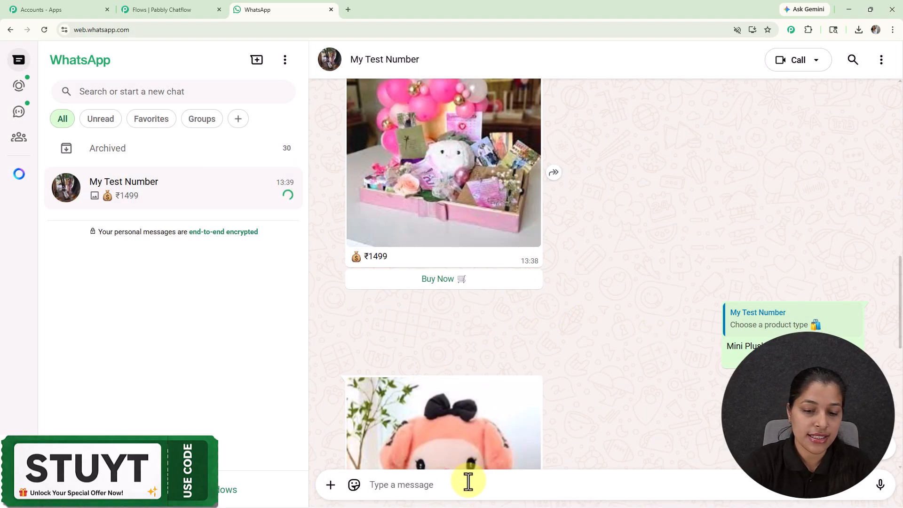
Send "Hello" to My Test Number and choose the Trending Gifts reply to the welcome message.
type("Hello")
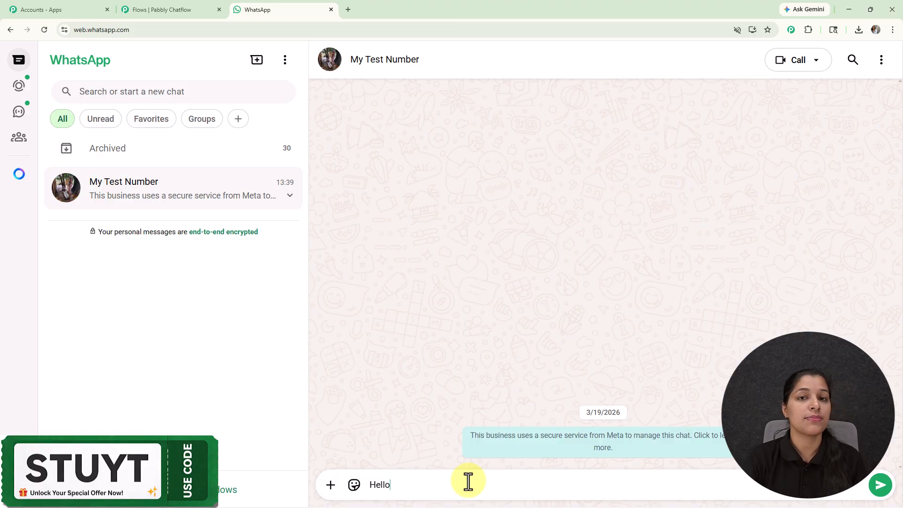
key("Return")
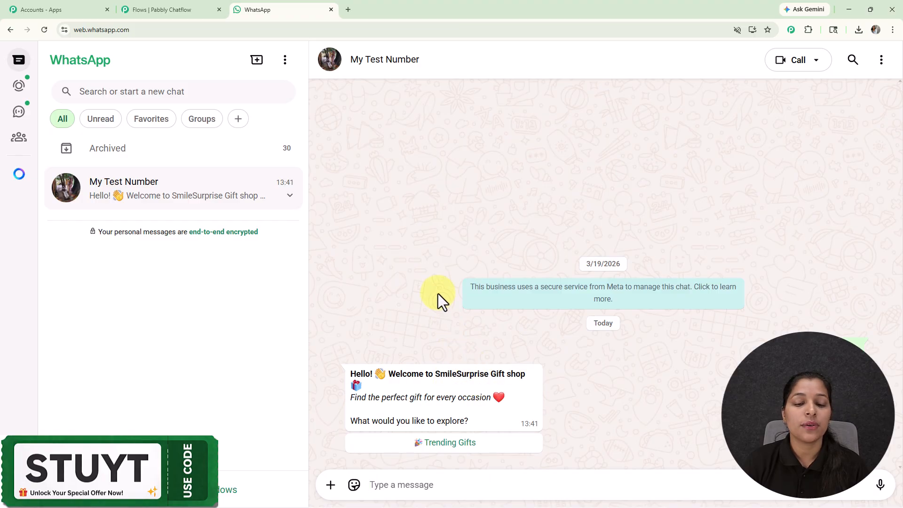
left_click(460, 447)
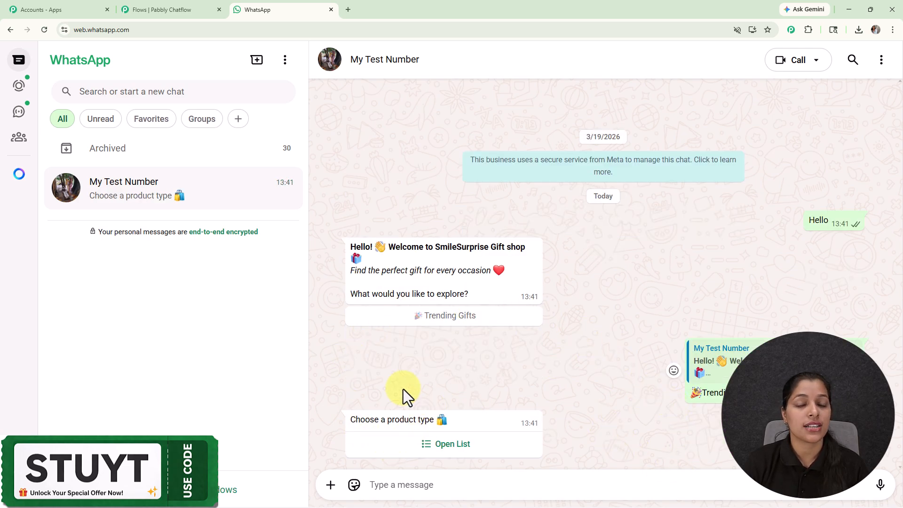
Send Party Hamper as the product type from the chatbot's list and choose Buy Now on its ₹1499 offer.
left_click(449, 447)
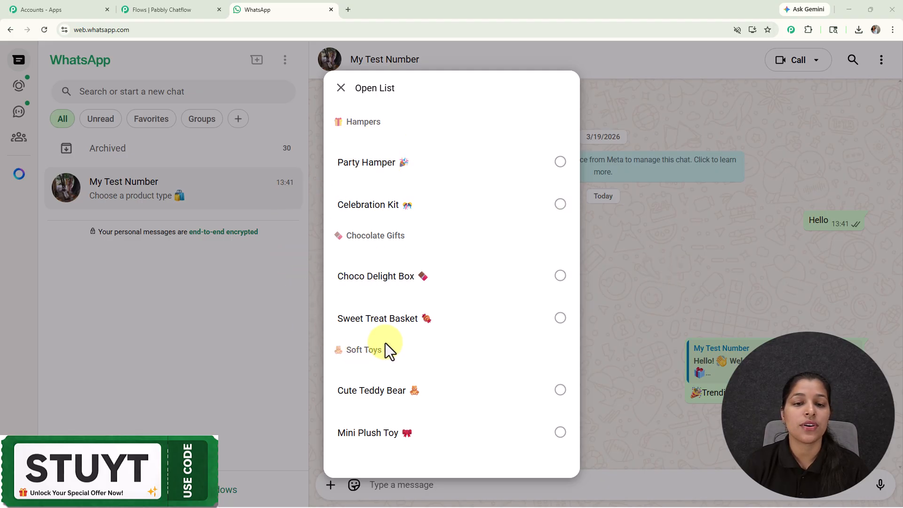
left_click(418, 173)
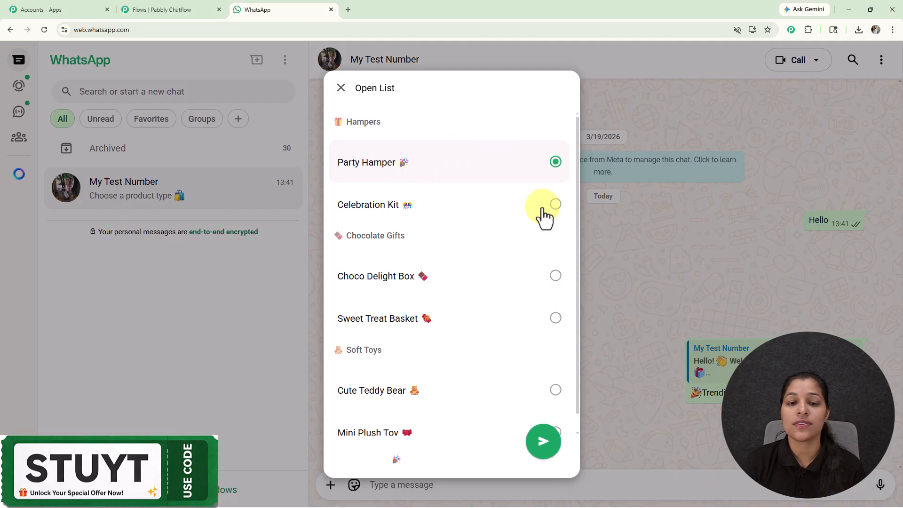
left_click(535, 439)
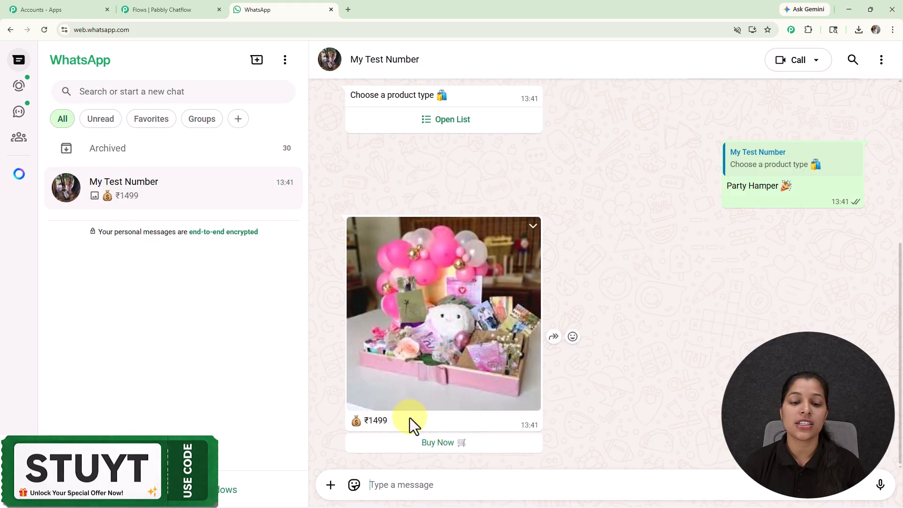
left_click(465, 444)
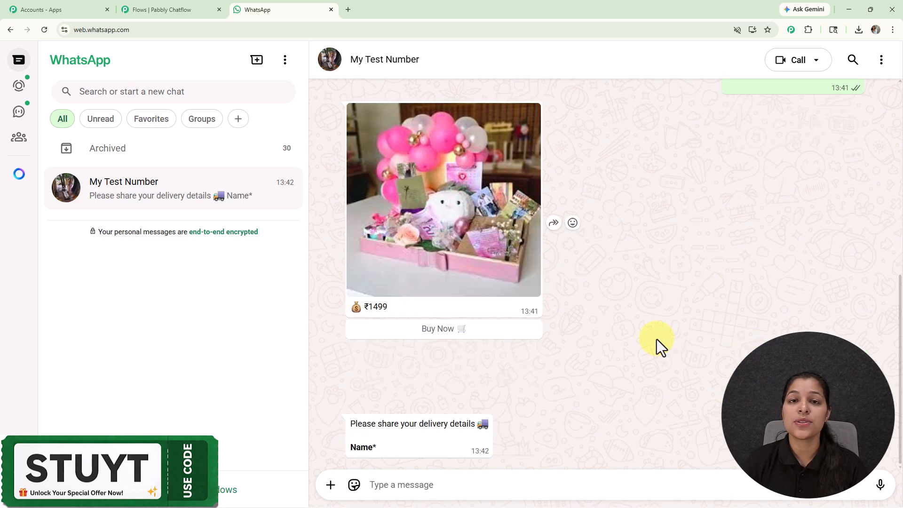
Answer the chatbot's delivery questions by sending the customer's name and the delivery address.
type("D")
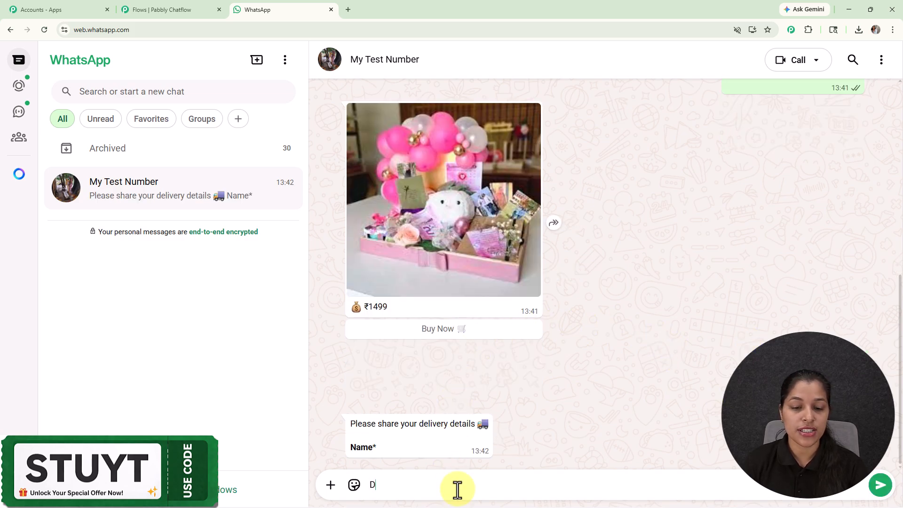
type("emo user")
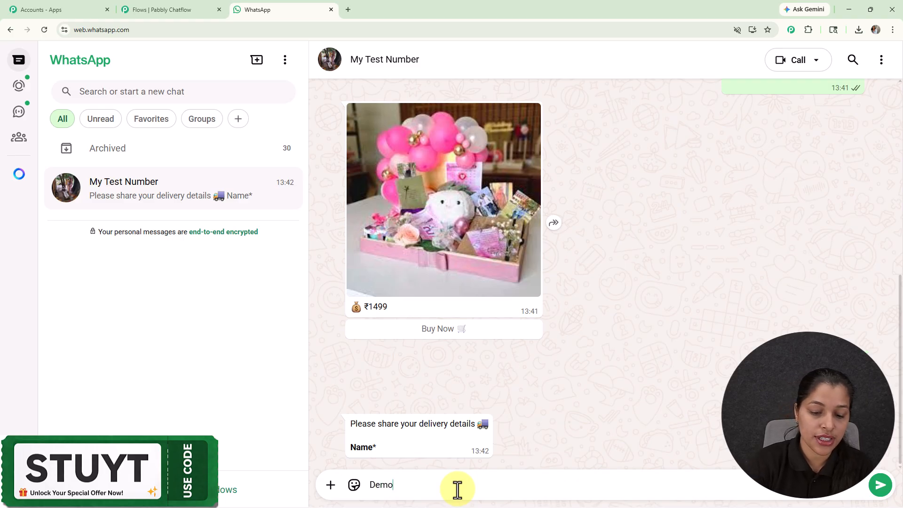
key("Return")
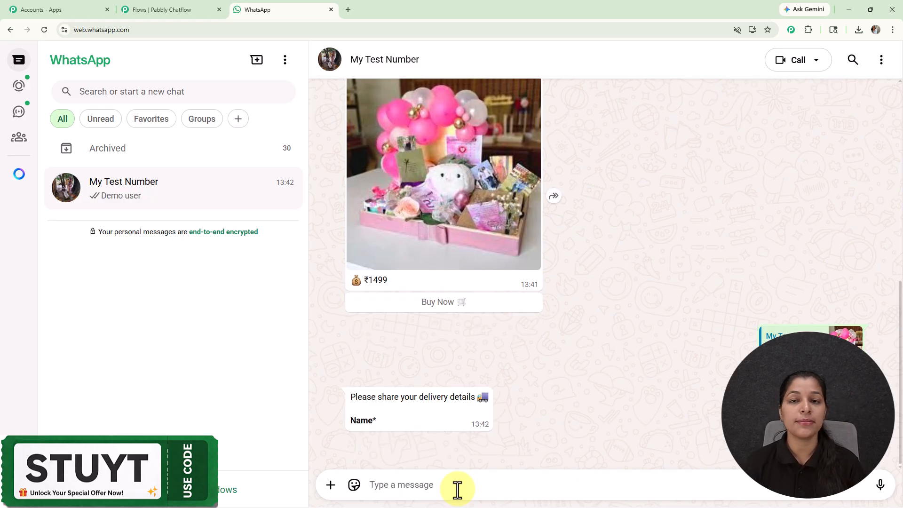
type("A")
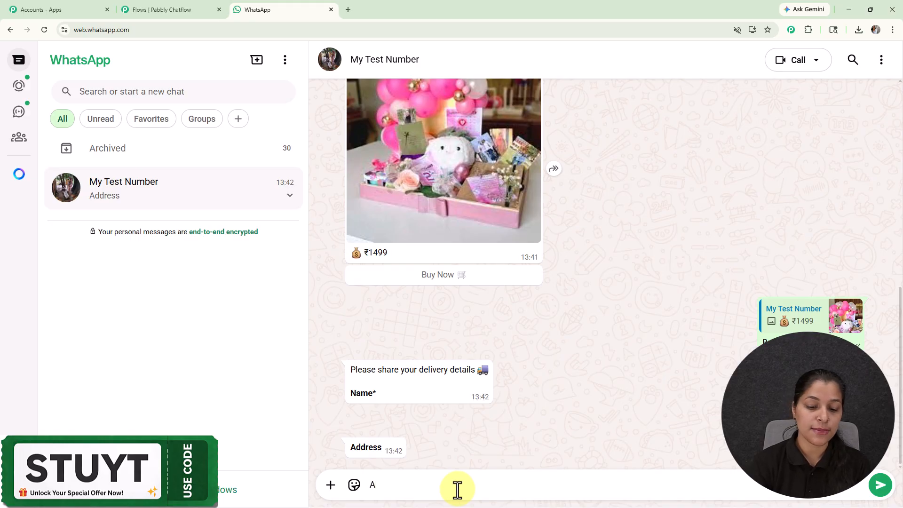
type("bc Street")
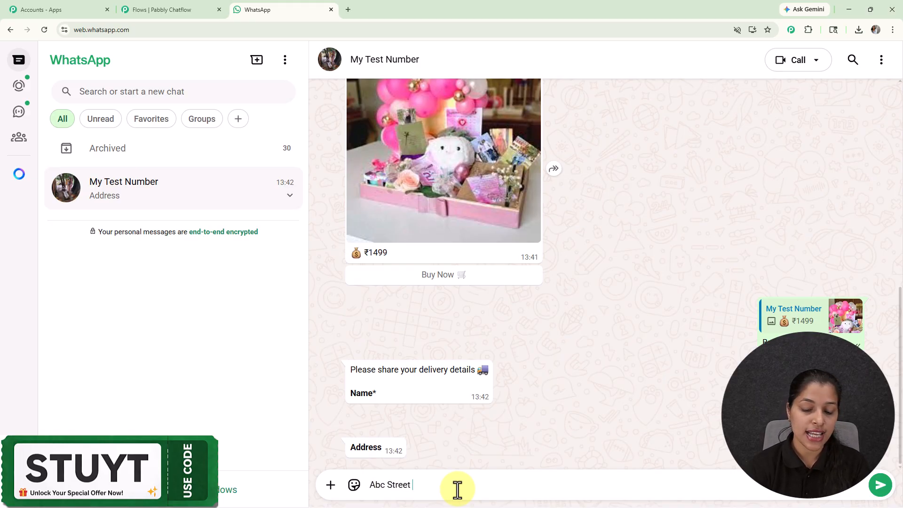
type(" ,")
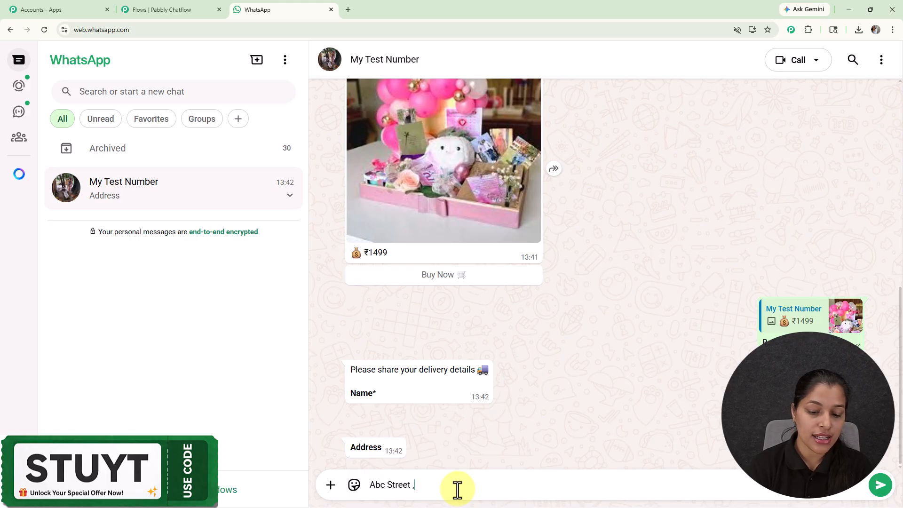
type(" Bhopal")
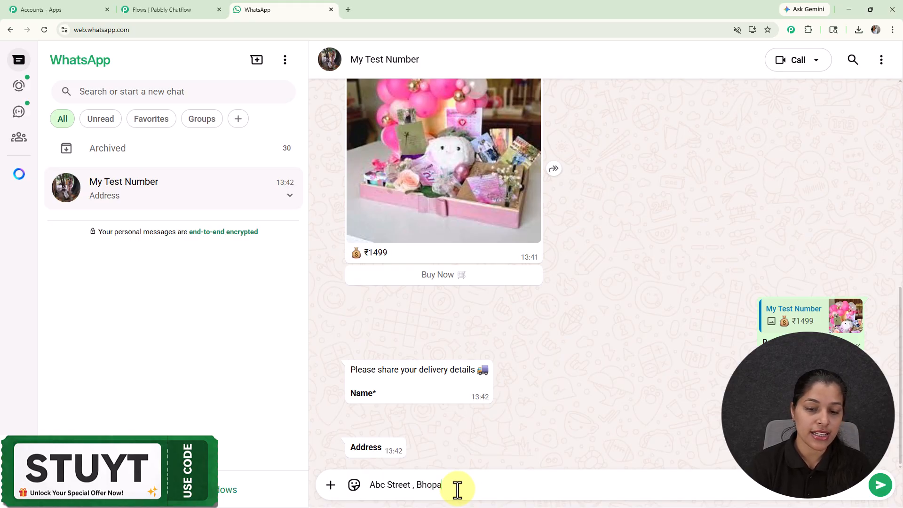
key("Return")
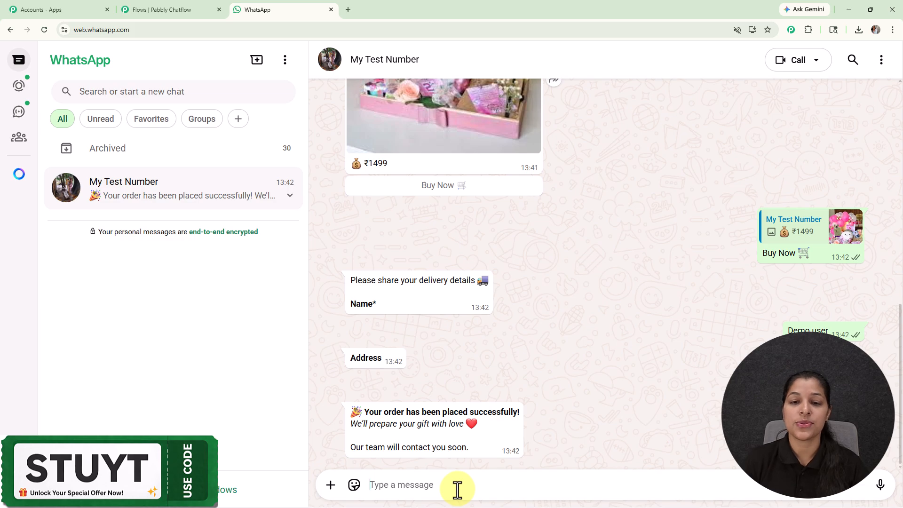
Reopen the chatbot's product list and send Choco Delight Box as the product type.
scroll(513, 416, "up", 4)
scroll(554, 388, "up", 3)
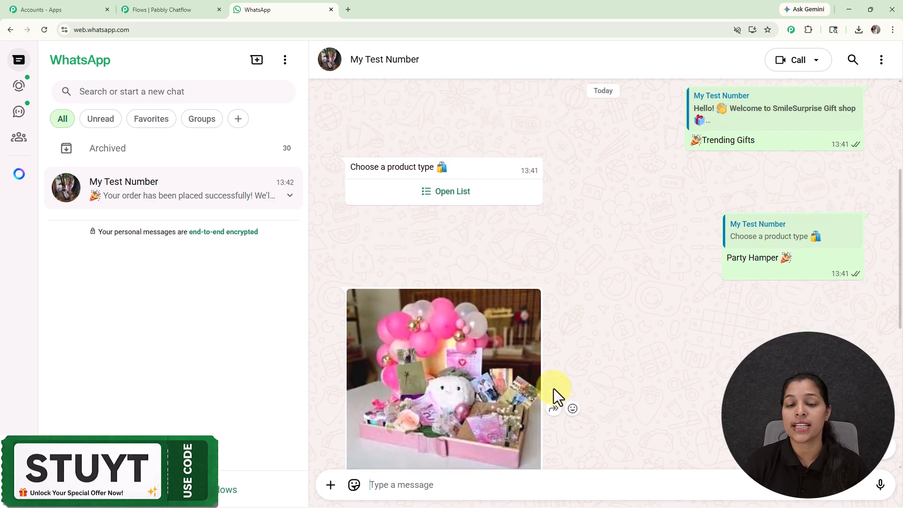
left_click(440, 195)
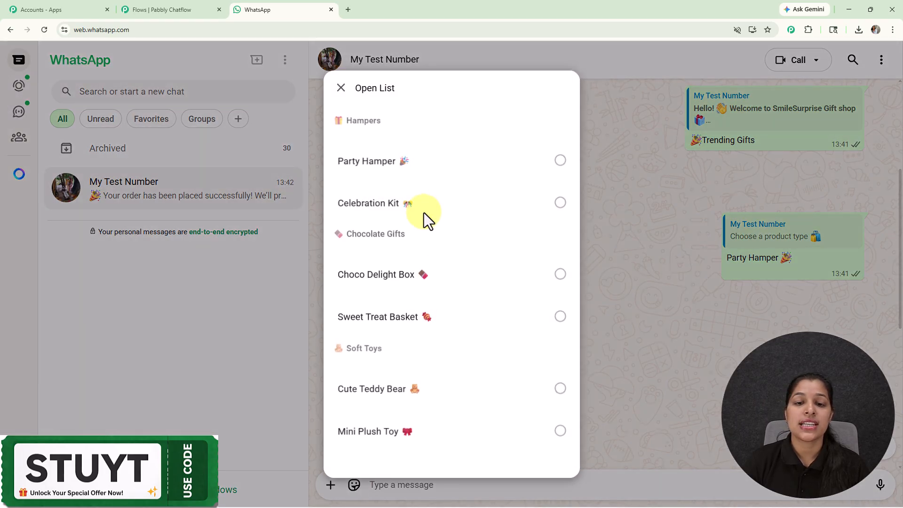
left_click(446, 285)
left_click(536, 454)
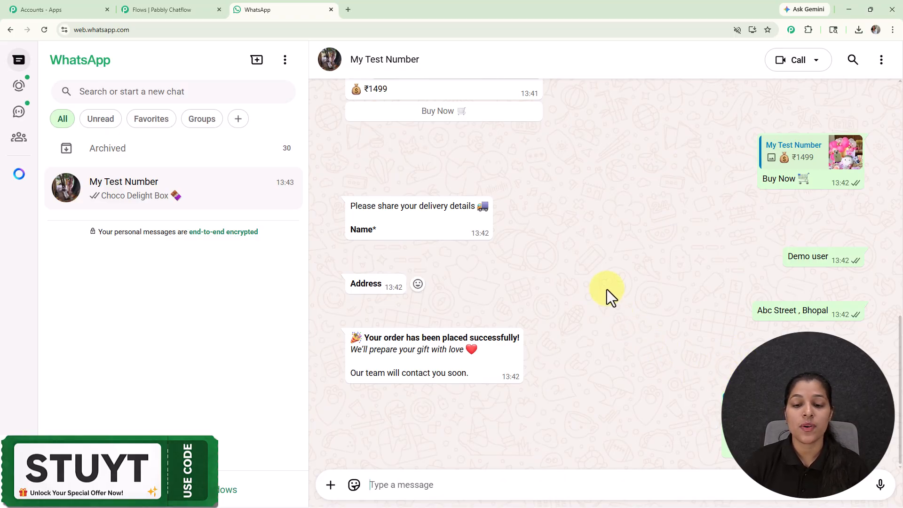
Send Mini Plush Toy from the same product list and look back over the conversation.
scroll(539, 337, "up", 15)
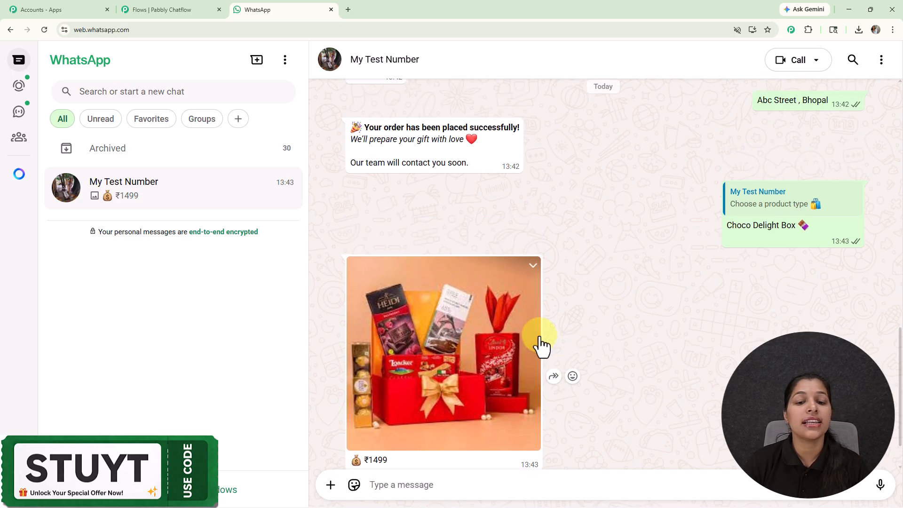
scroll(503, 308, "up", 3)
left_click(439, 177)
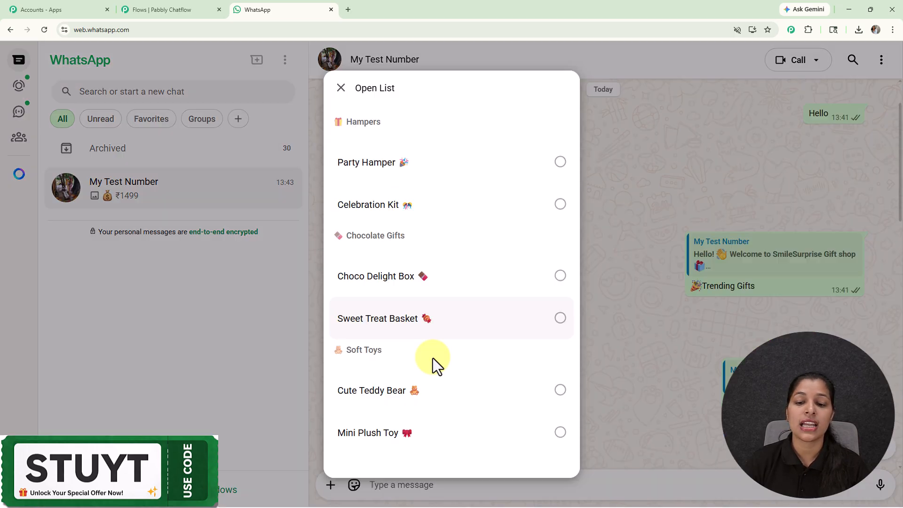
left_click(451, 437)
left_click(536, 446)
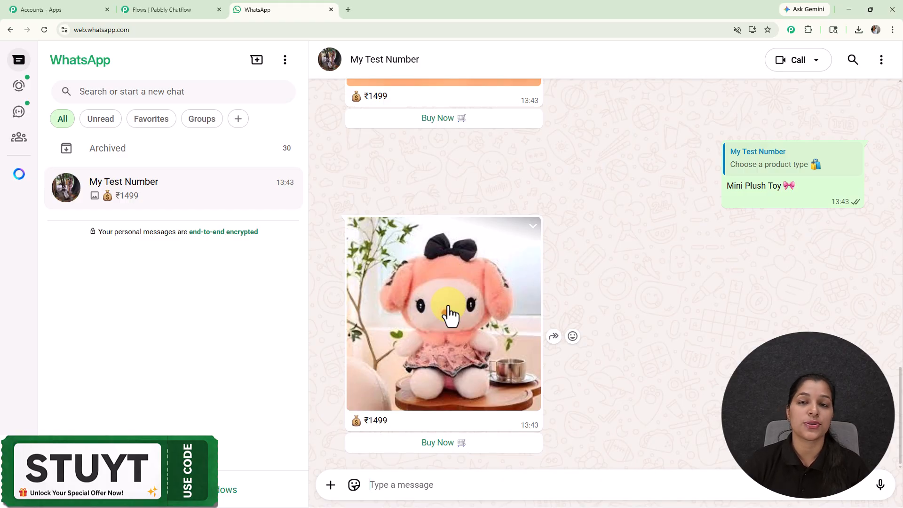
scroll(449, 314, "up", 15)
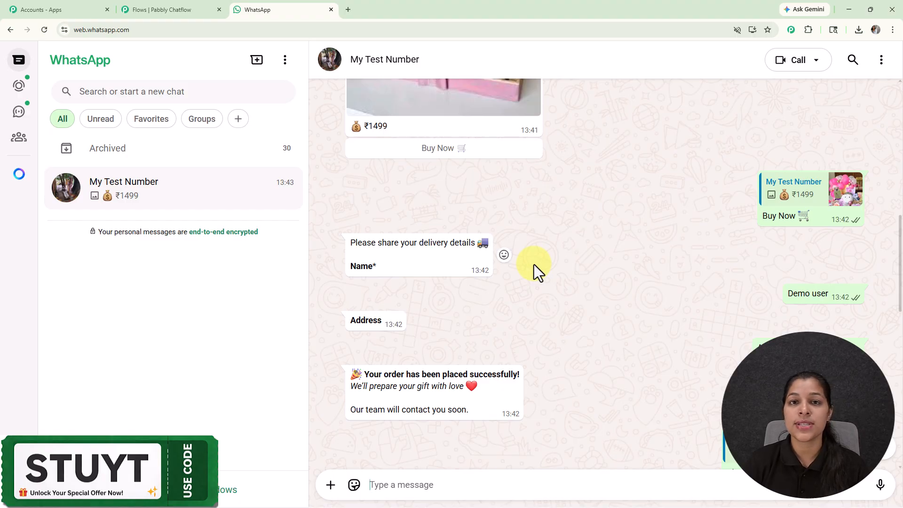
Open pabbly.com/chatflow in a new browser tab and dismiss the limited-time offer popup.
left_click(167, 9)
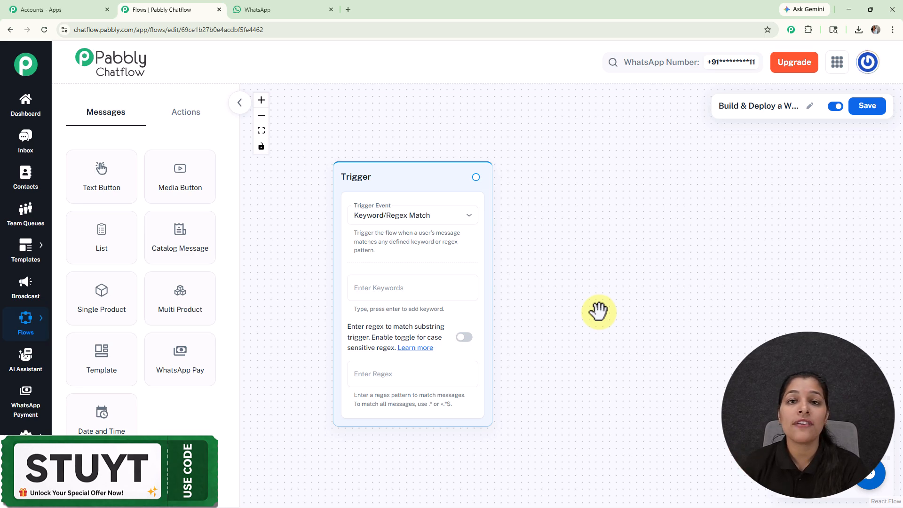
left_click(348, 10)
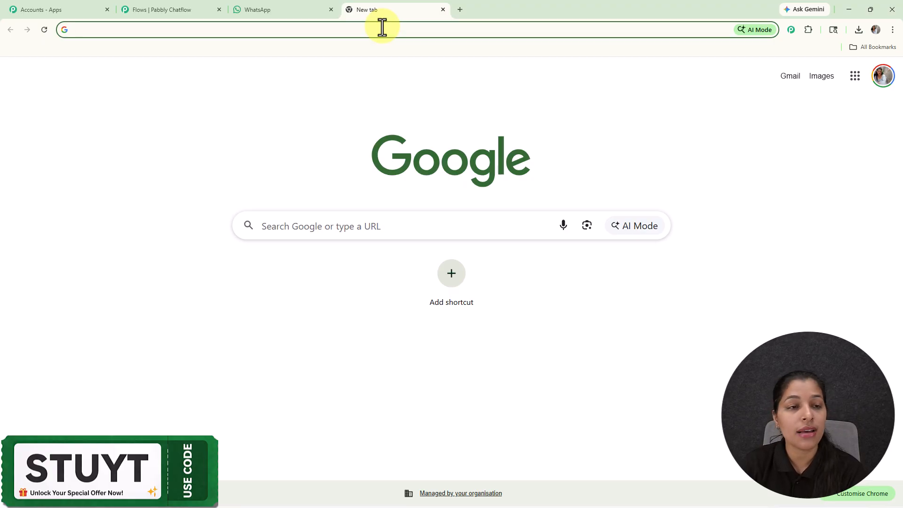
type("pabbly.com/ch")
key("Return")
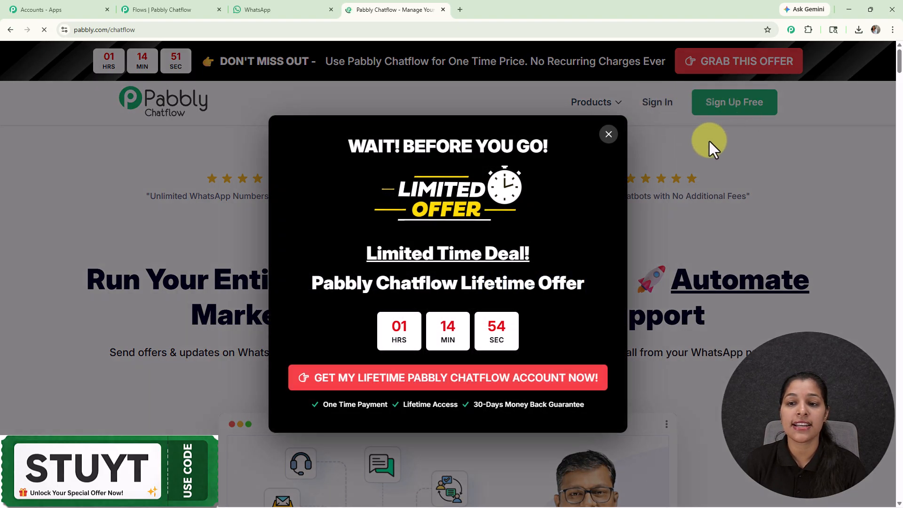
left_click(608, 134)
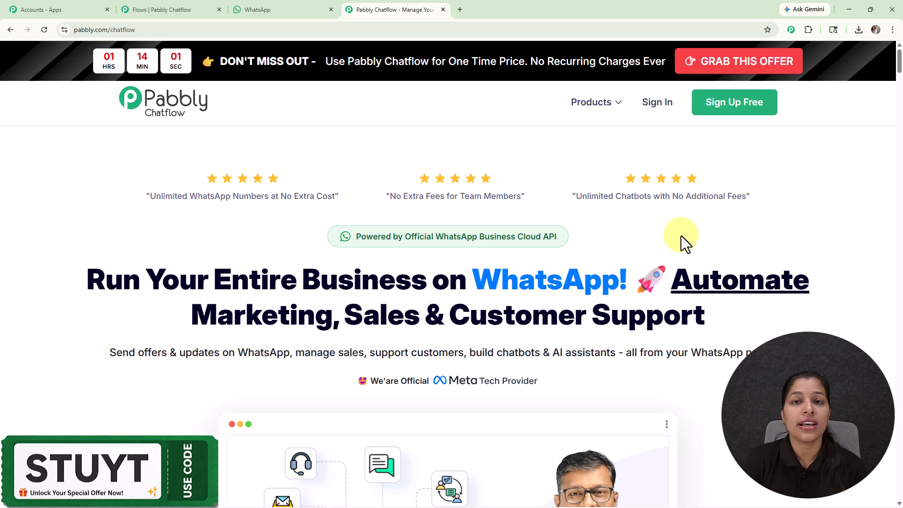
Return to the Pabbly Chatflow flow editor and review the trigger events available for the Trigger node.
left_click(158, 7)
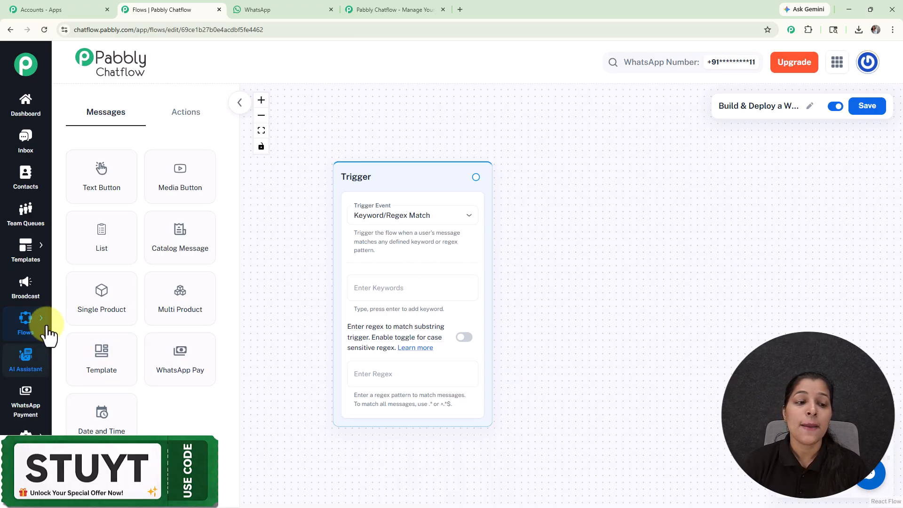
mouse_move(27, 322)
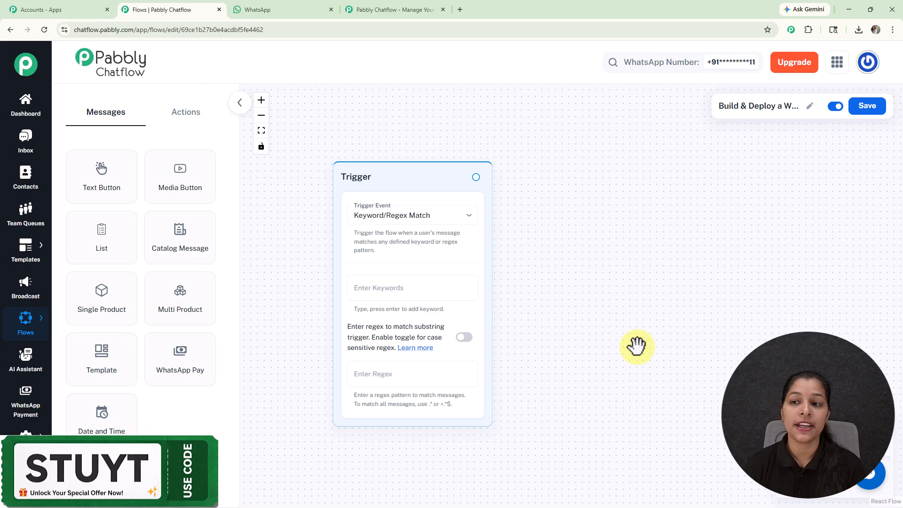
scroll(629, 316, "up", 2)
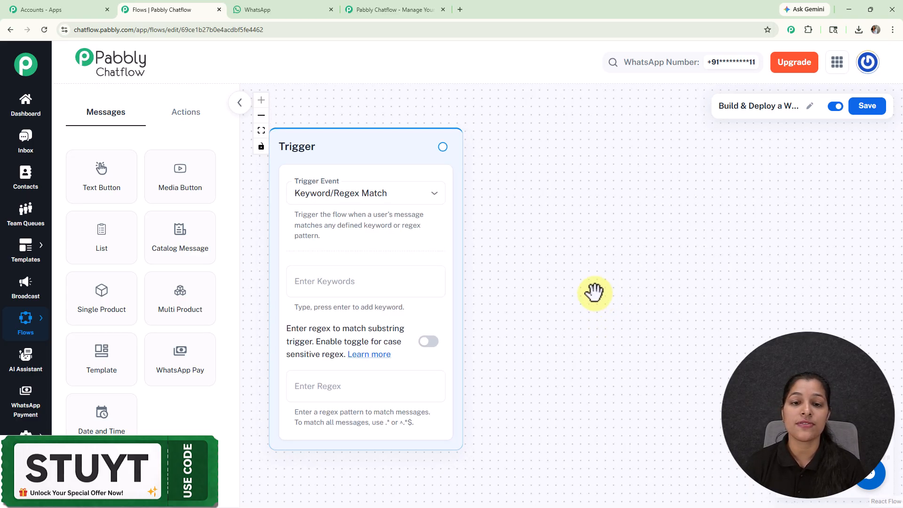
left_click_drag(595, 292, 620, 322)
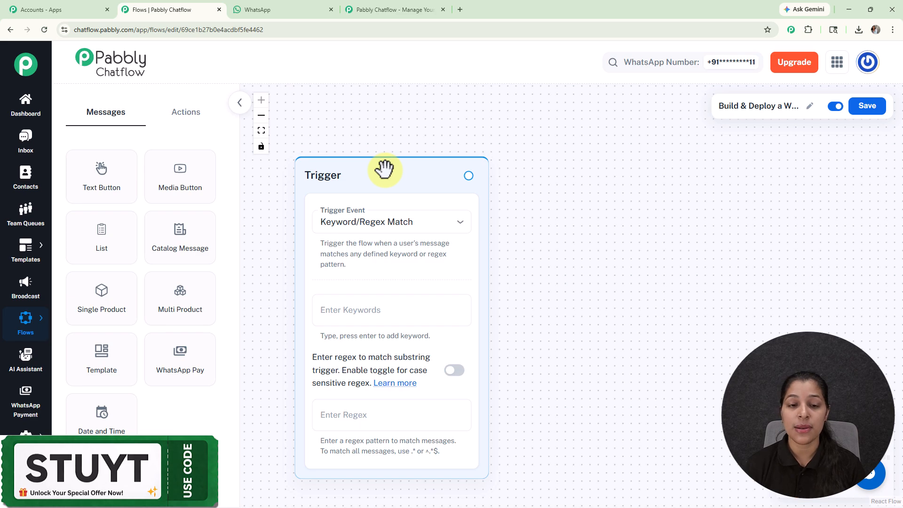
left_click(376, 223)
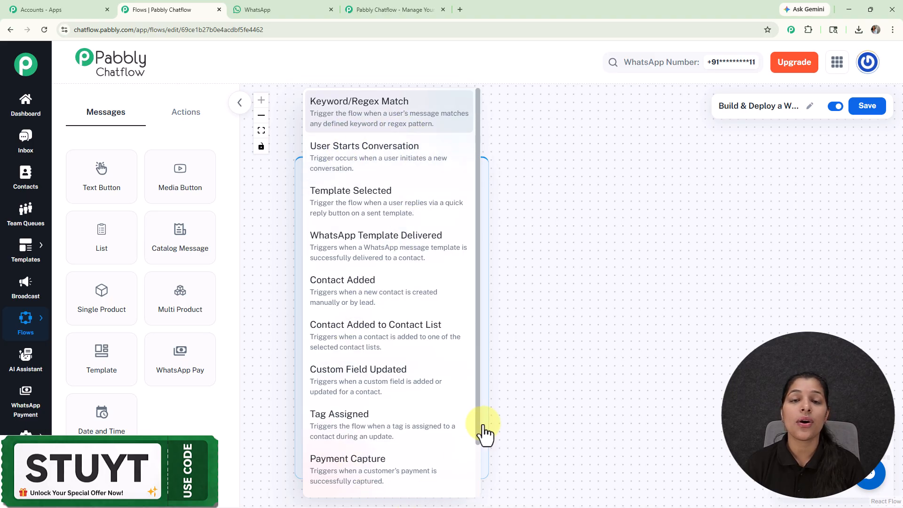
left_click(535, 278)
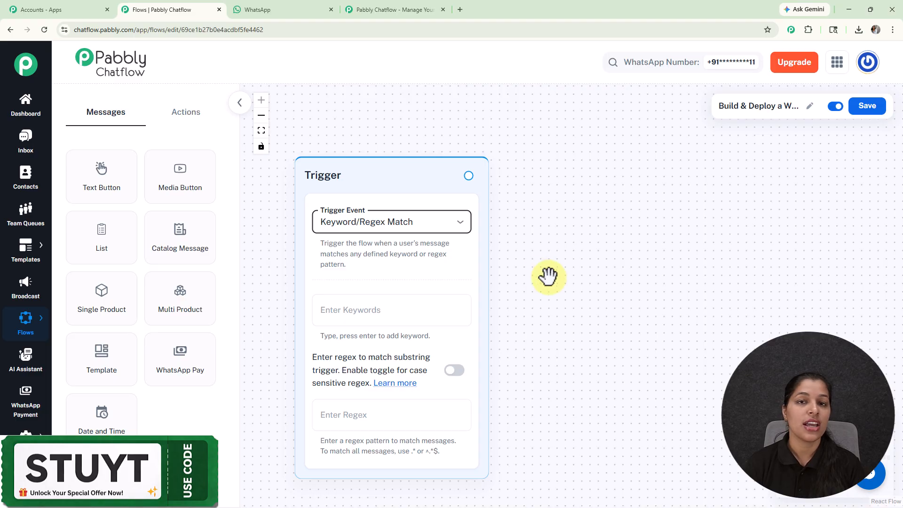
Add Hello as a trigger keyword for the Keyword/Regex Match event.
scroll(549, 235, "down", 2)
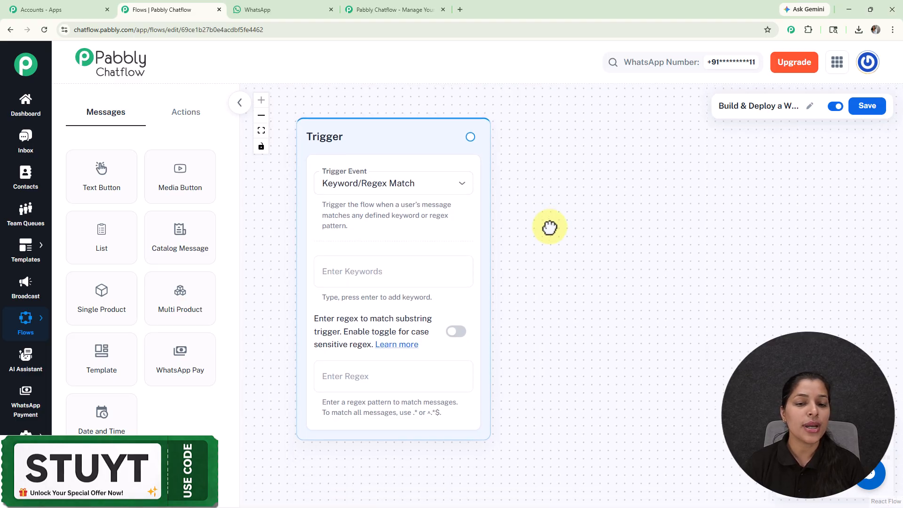
left_click(427, 259)
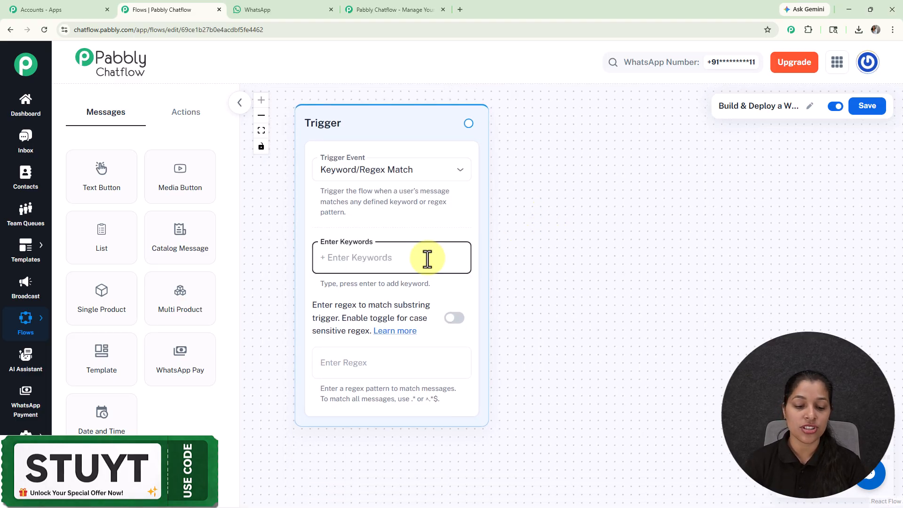
type("H")
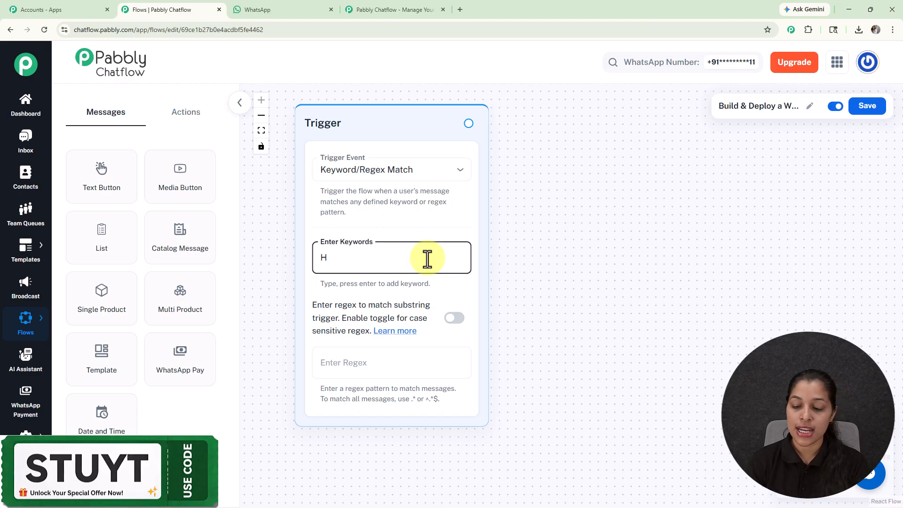
type("ello")
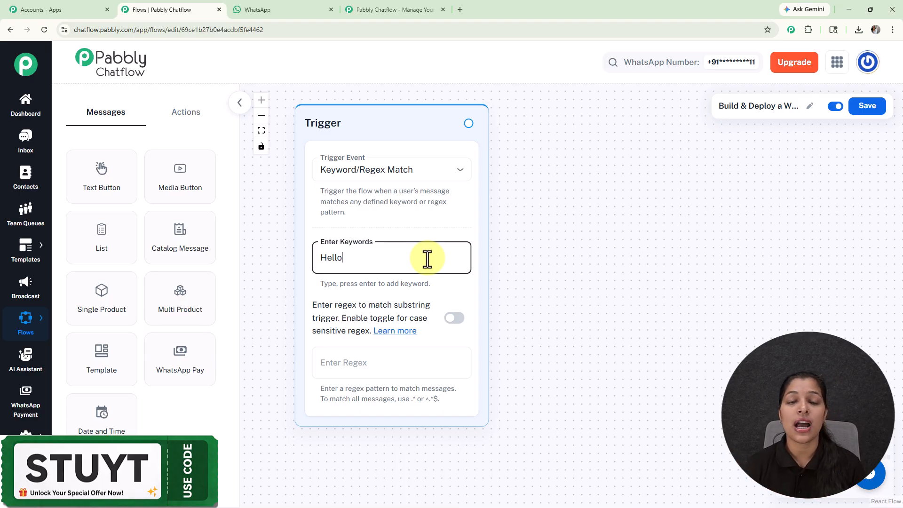
key("Return")
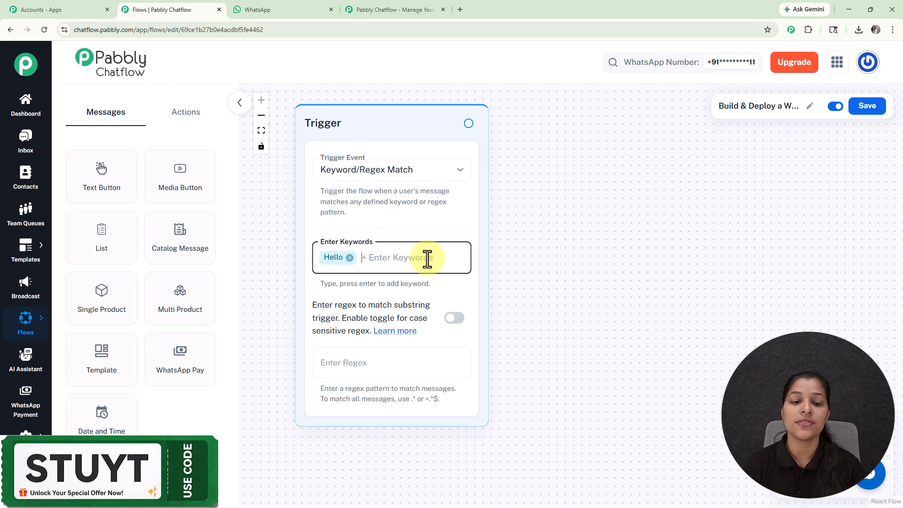
Try the regex pattern [\s\S]+ in the Trigger node and clear it again.
left_click(379, 367)
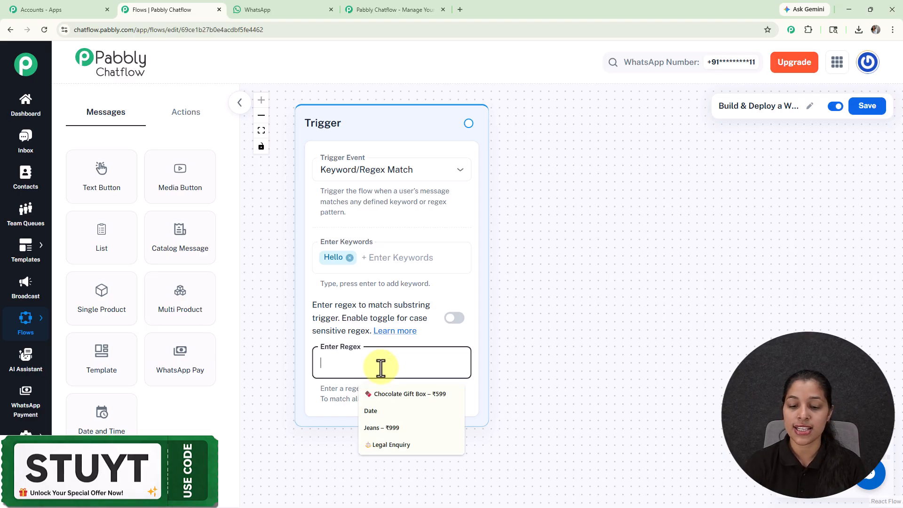
type("[\\s\\S]")
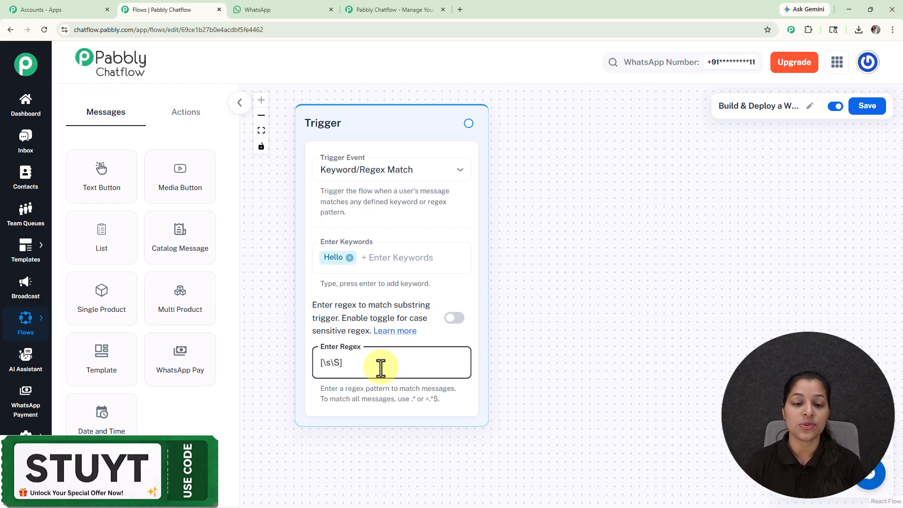
type("+")
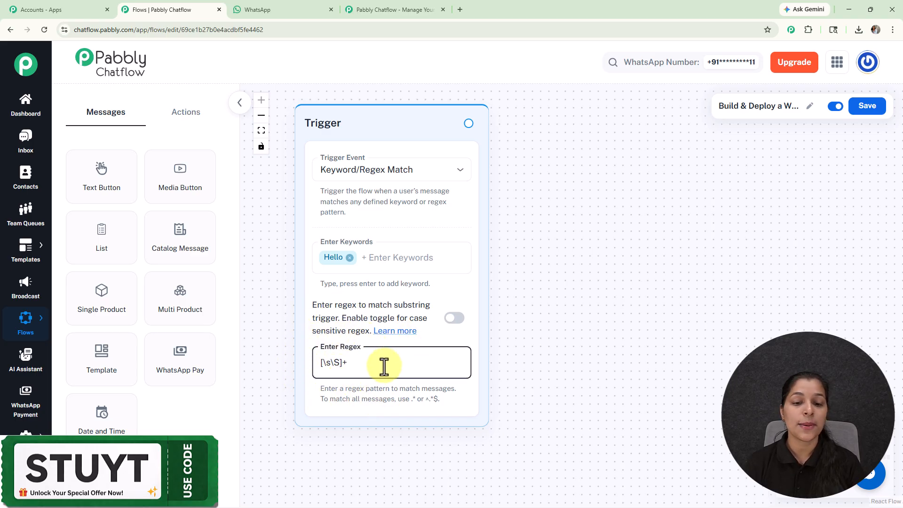
key("BackSpace")
key("BackSpace")
key("BackSpace")
key("BackSpace")
key("BackSpace")
key("BackSpace")
key("BackSpace")
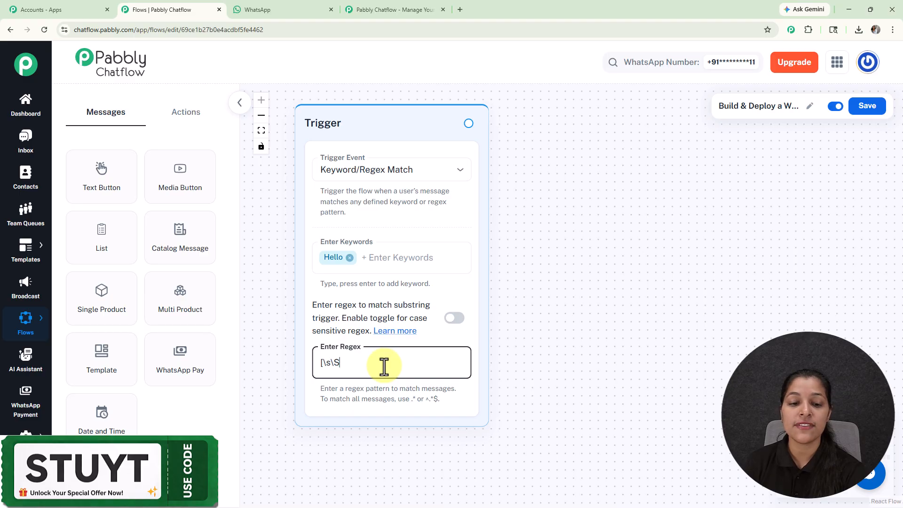
left_click(557, 304)
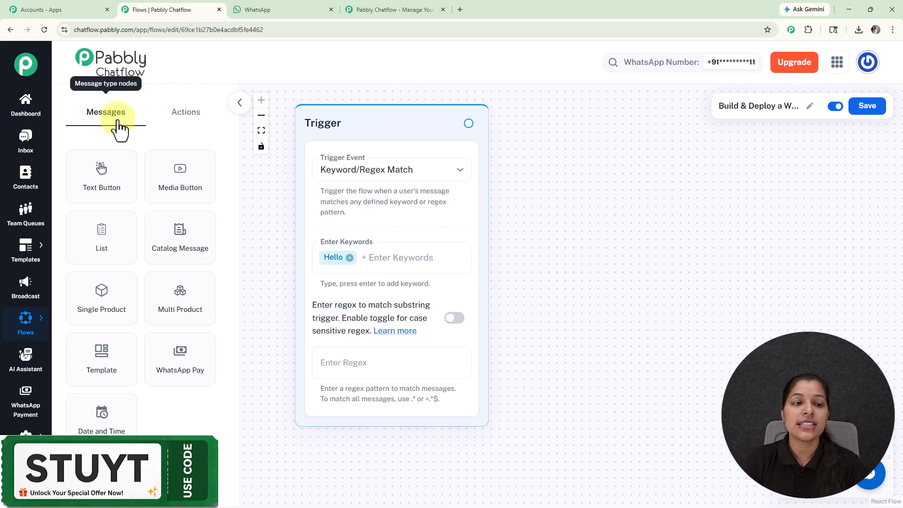
Look over the available action nodes and connect a new Text Button node to the Trigger.
left_click(187, 122)
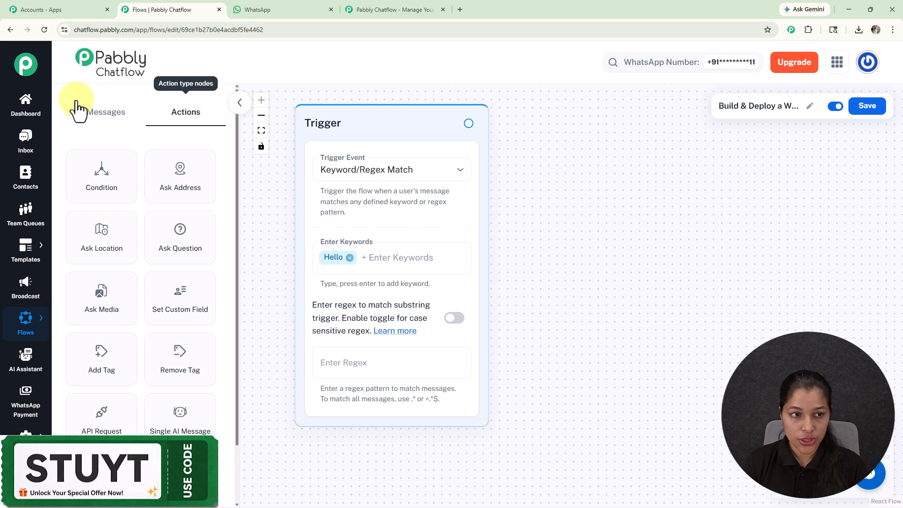
left_click(111, 120)
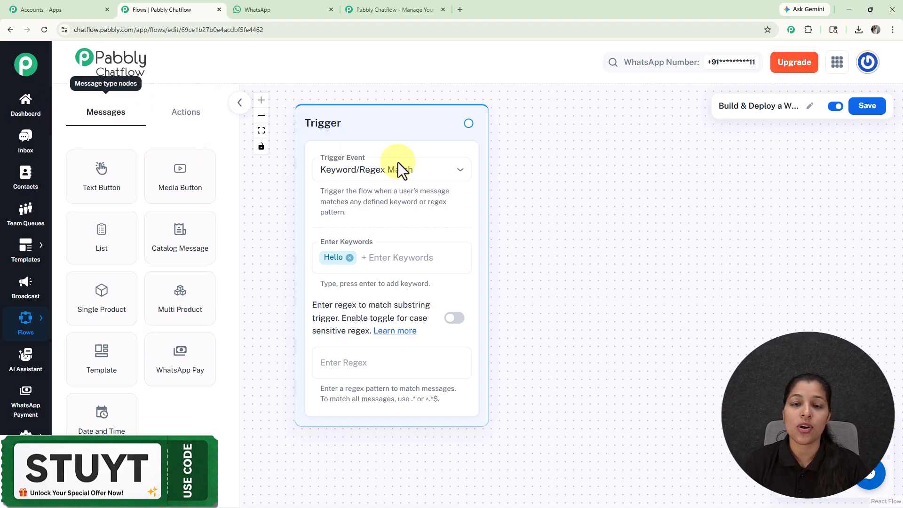
left_click_drag(468, 123, 562, 184)
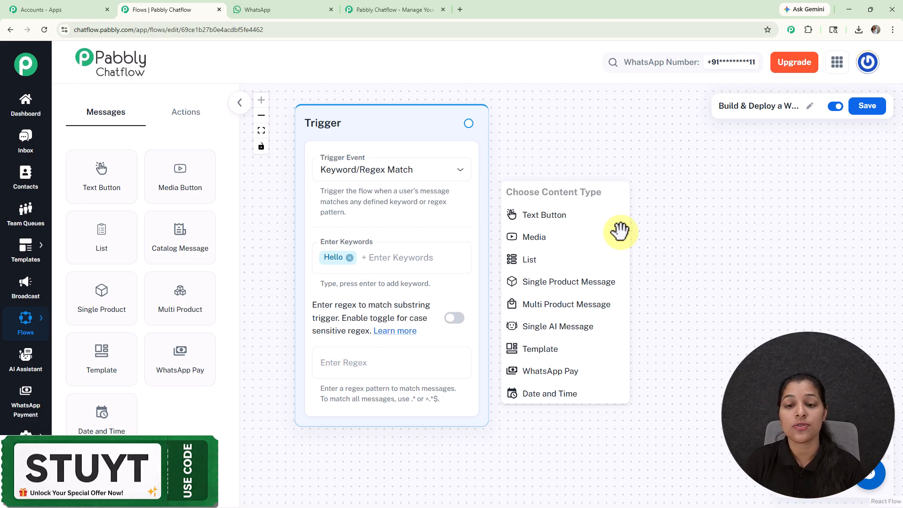
left_click(546, 222)
Enter "Hello! 👋 Welcome to SmileSurprise Gift shop 🎁 Find the perfect gift for every occasion ❤️ What would you like to explore?" as the Text Button message.
left_click_drag(605, 141, 507, 144)
scroll(619, 206, "down", 2)
left_click_drag(505, 194, 509, 136)
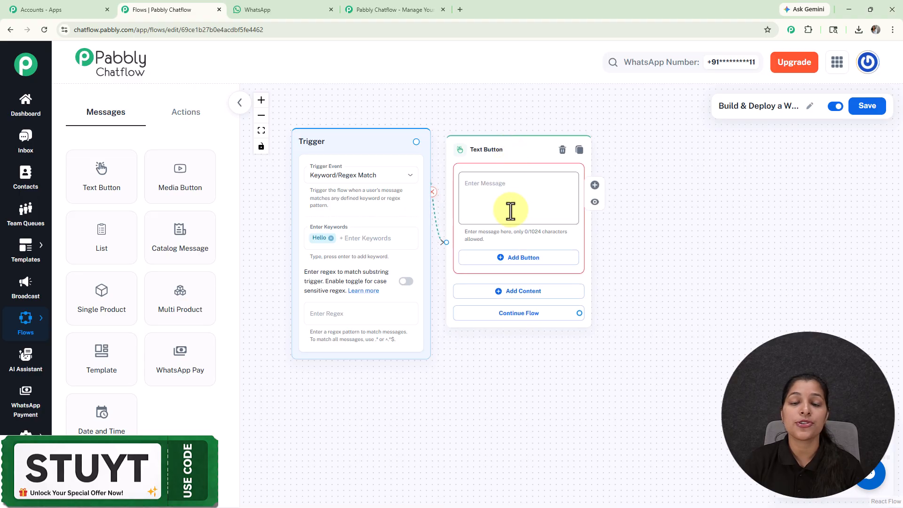
left_click(510, 210)
type("Hello! 👋 Welcome to SmileSurprise Gift shop 🎁 Find the perfect gift for every occasion 🎁 What would you like to explore?")
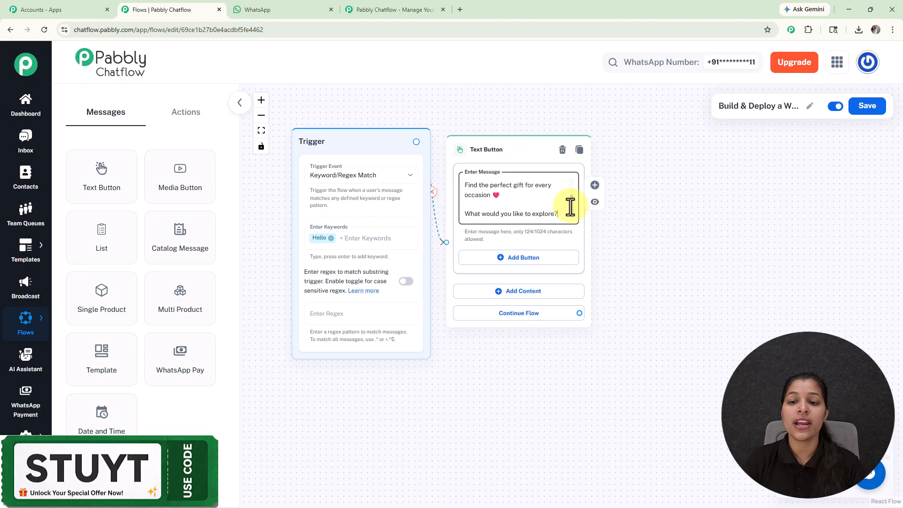
left_click_drag(570, 203, 570, 160)
scroll(510, 179, "up", 2)
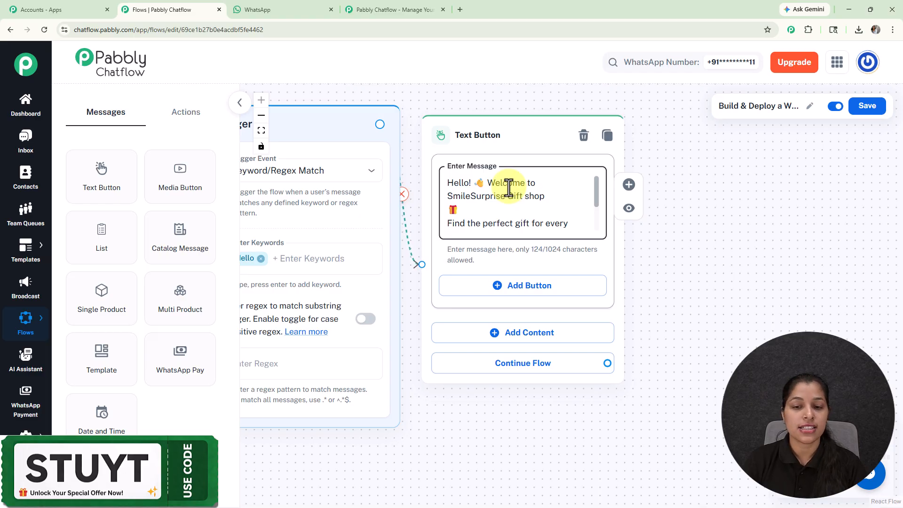
Add a Quick Reply button named "🎉 Trending Gifts" to the Text Button node.
left_click(510, 285)
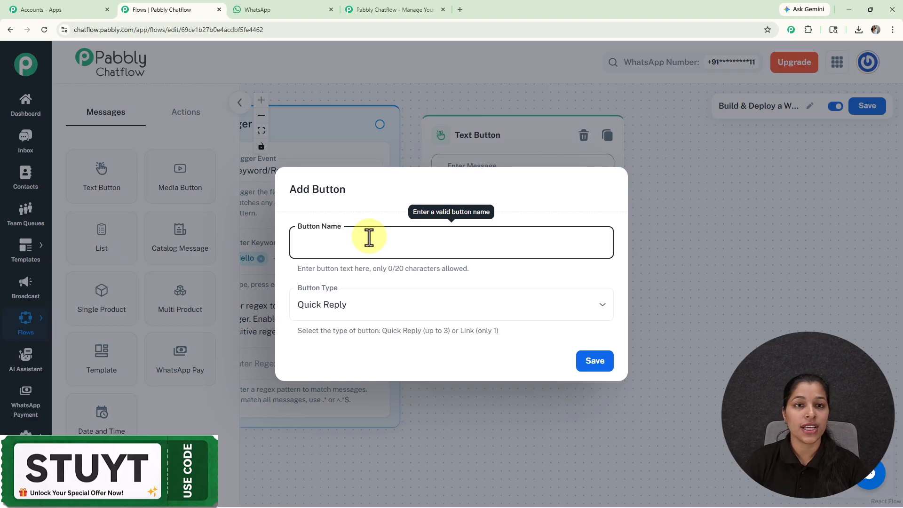
type("🎉 Trending Gifts")
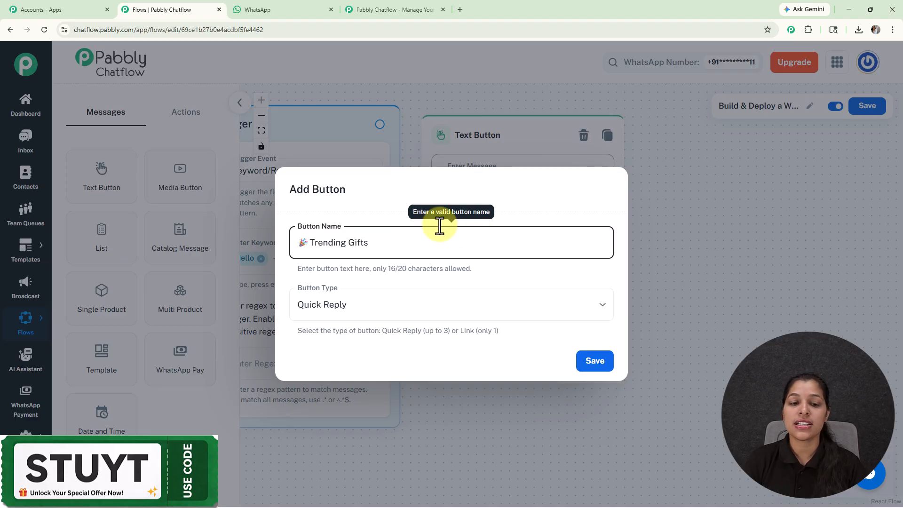
left_click(445, 310)
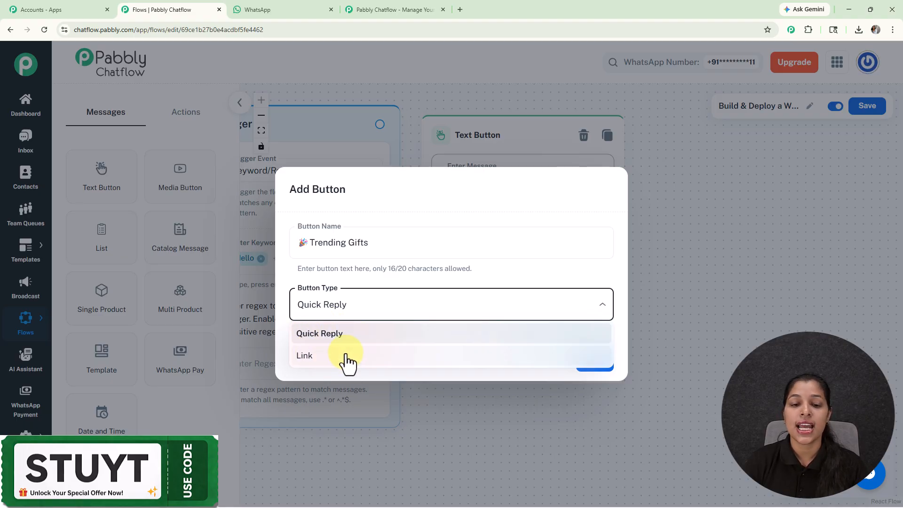
left_click(350, 334)
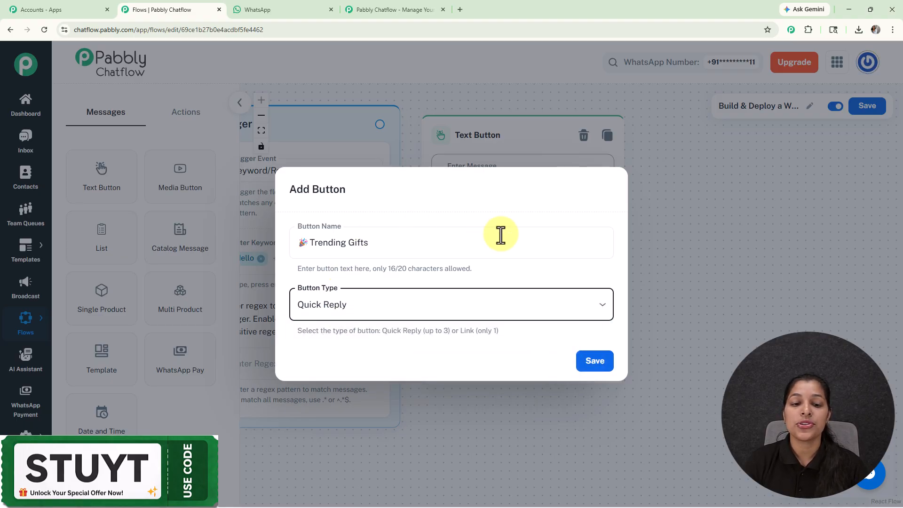
left_click(596, 369)
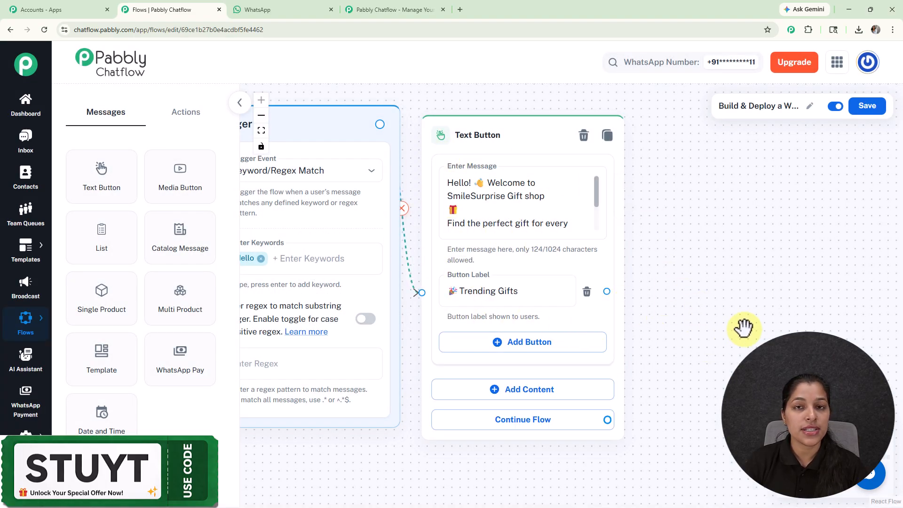
Connect a new List node to the Trending Gifts button.
scroll(646, 303, "down", 3)
scroll(646, 303, "up", 3)
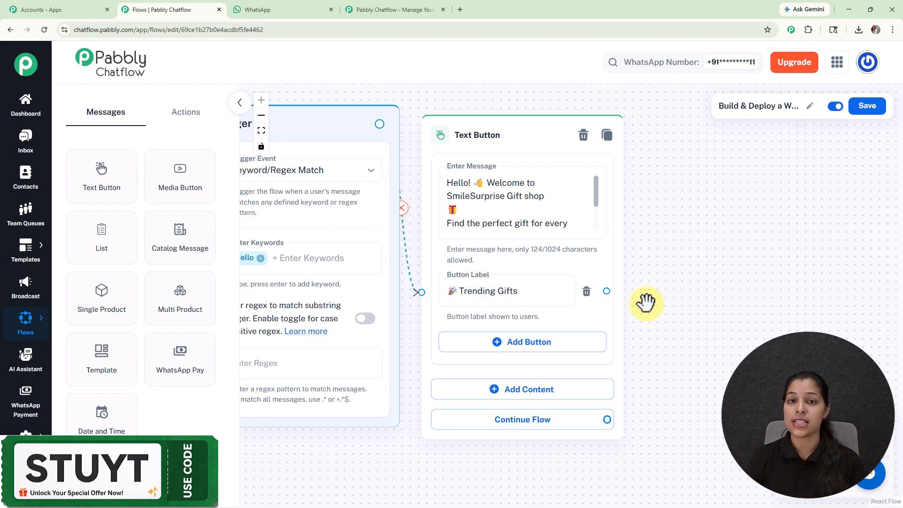
left_click_drag(606, 291, 714, 190)
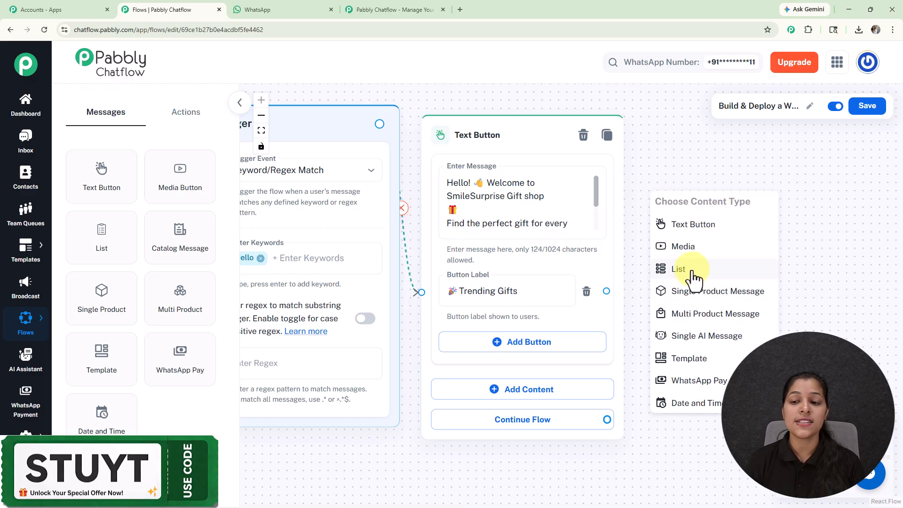
left_click(690, 273)
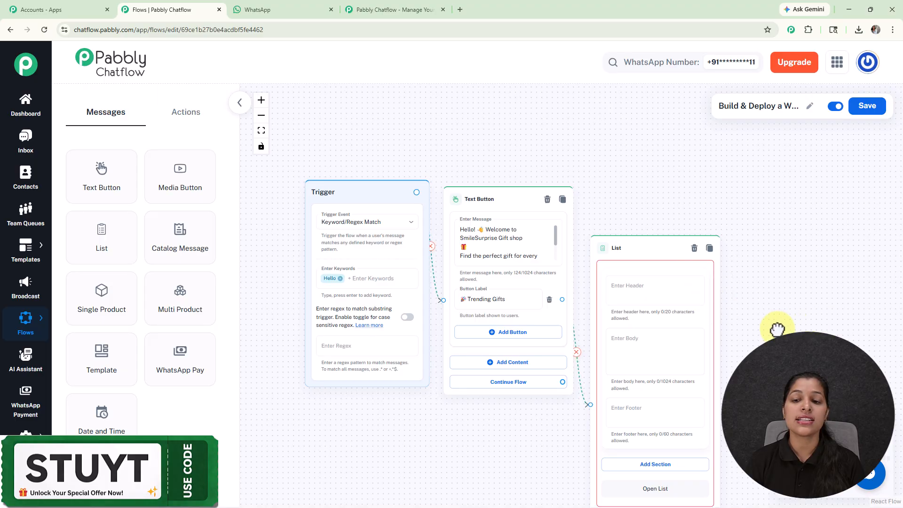
Set the List node's body text to "Choose a product type 🛍️".
left_click_drag(786, 327, 694, 334)
left_click_drag(527, 254, 530, 135)
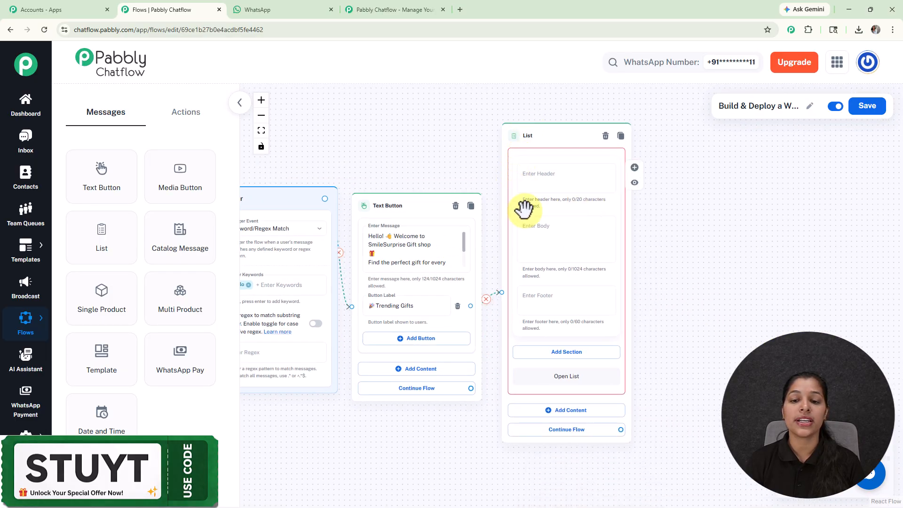
left_click(580, 228)
scroll(581, 227, "up", 3)
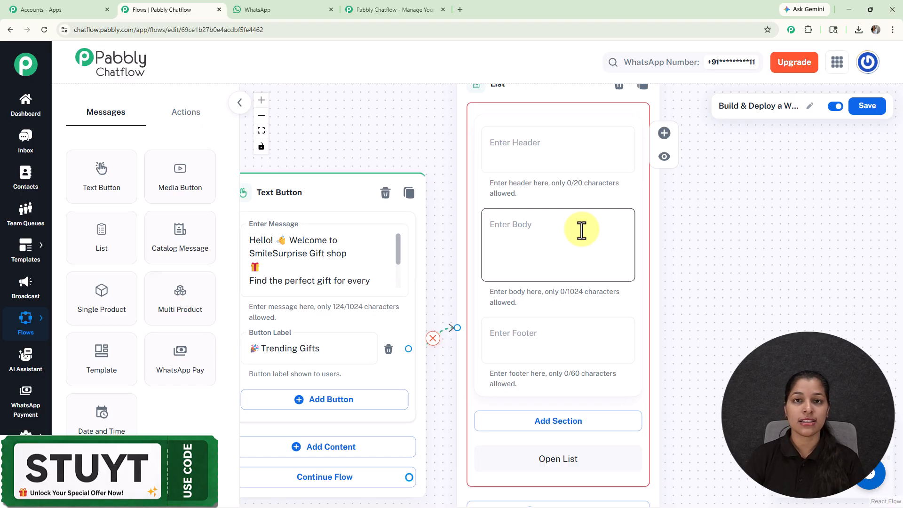
type("Choose a product type 🛍️")
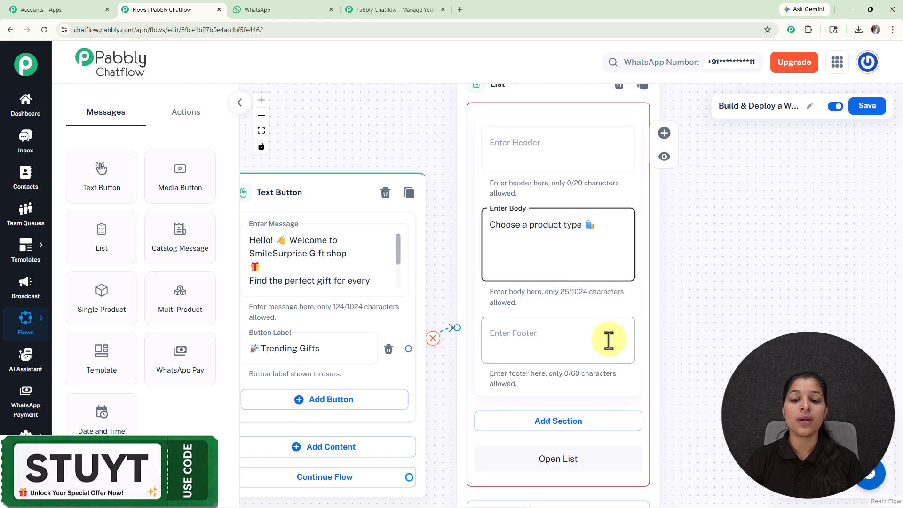
Add a section titled "🎁 Hampers" to the List node.
scroll(608, 340, "down", 3)
left_click_drag(636, 281, 637, 291)
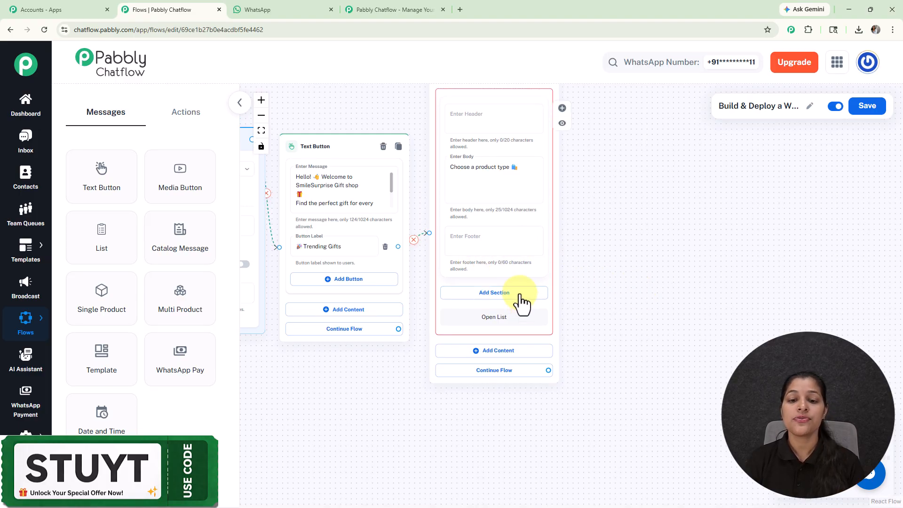
left_click(493, 293)
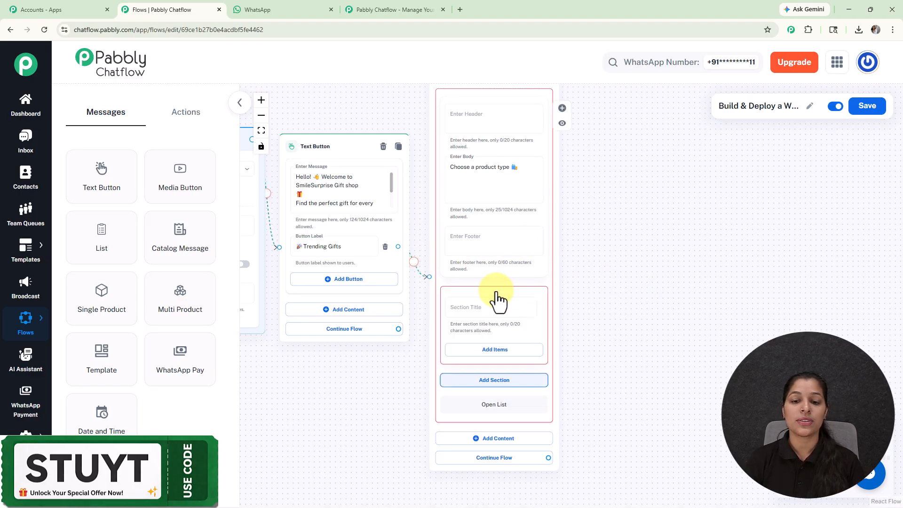
scroll(480, 292, "up", 3)
left_click(476, 291)
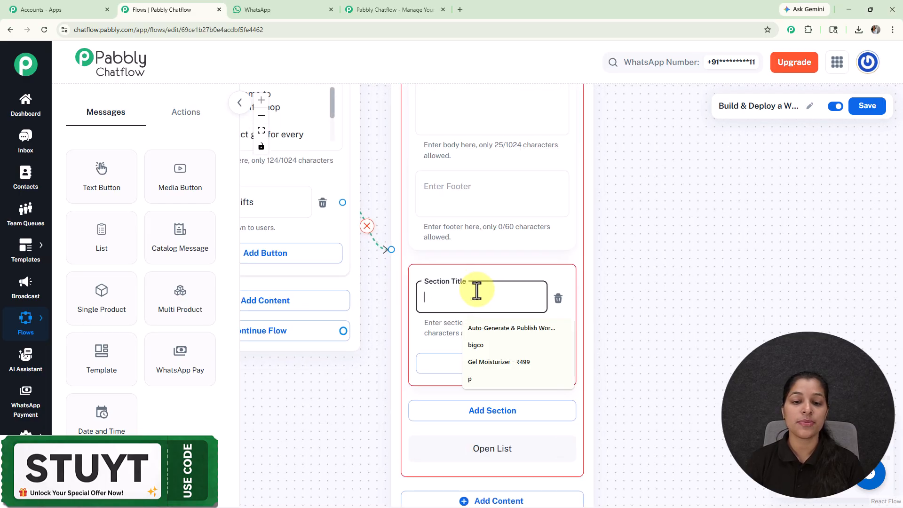
type("🎁 Hamper")
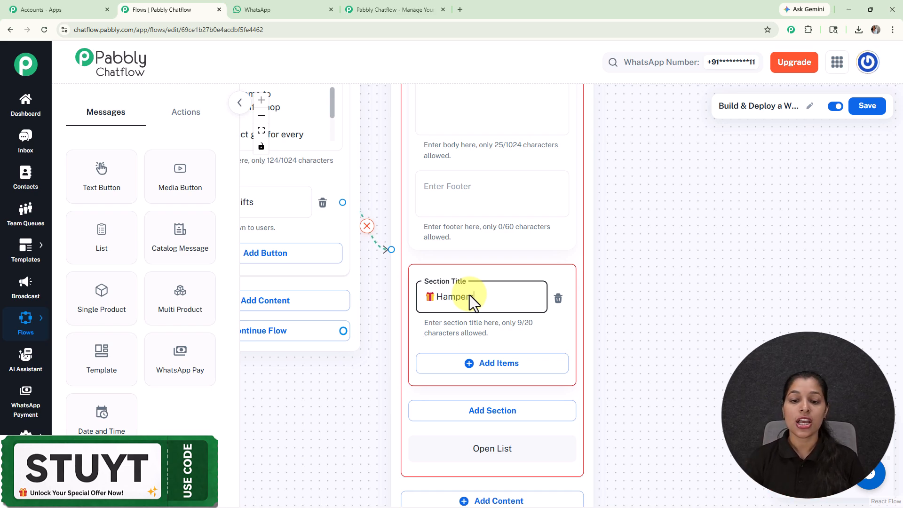
Add an item titled "Party Hamper 🎉" to the Hampers section of the List node.
left_click(463, 368)
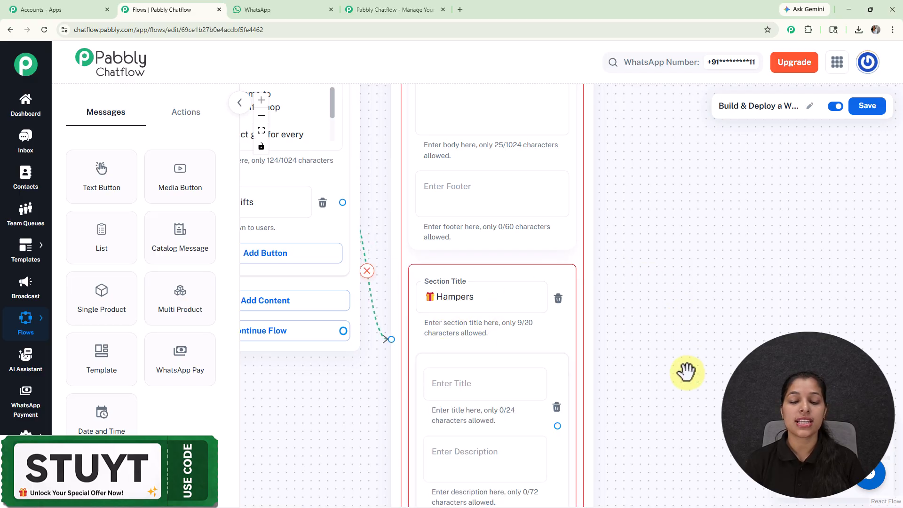
left_click_drag(685, 371, 620, 193)
left_click(399, 195)
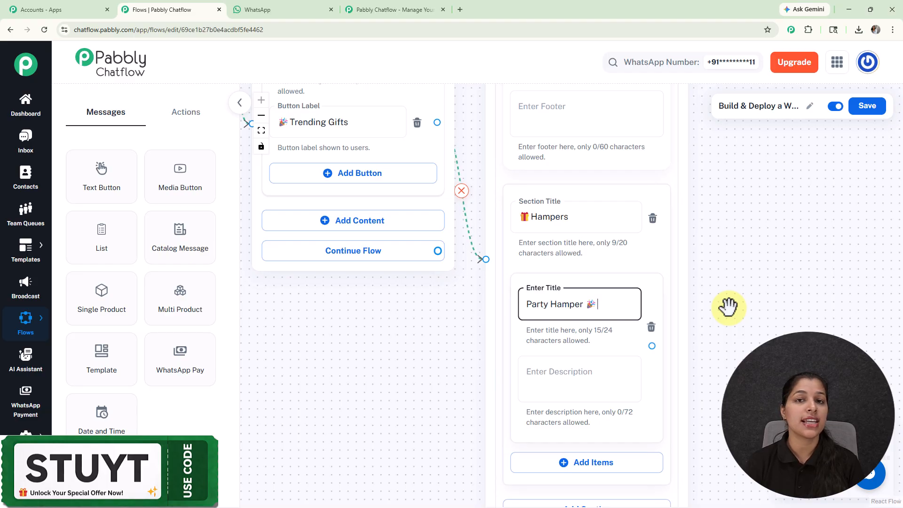
scroll(728, 307, "down", 2)
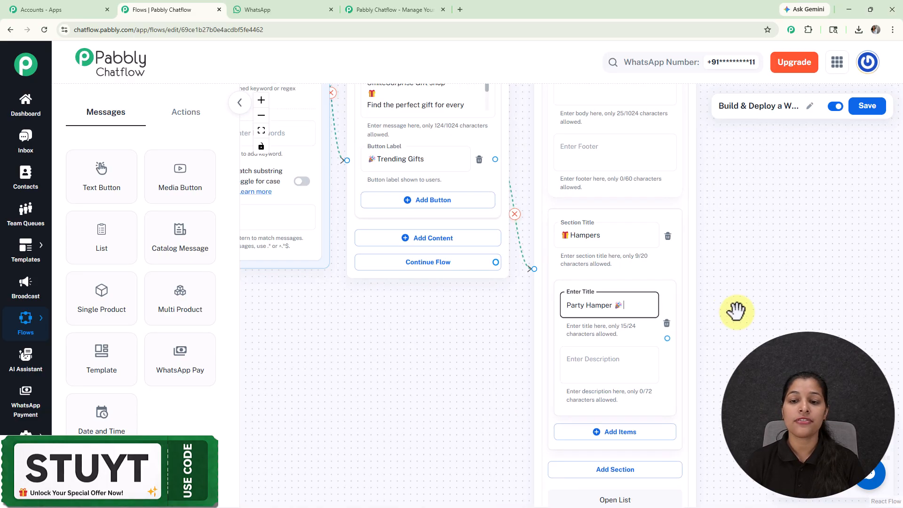
left_click_drag(736, 311, 607, 288)
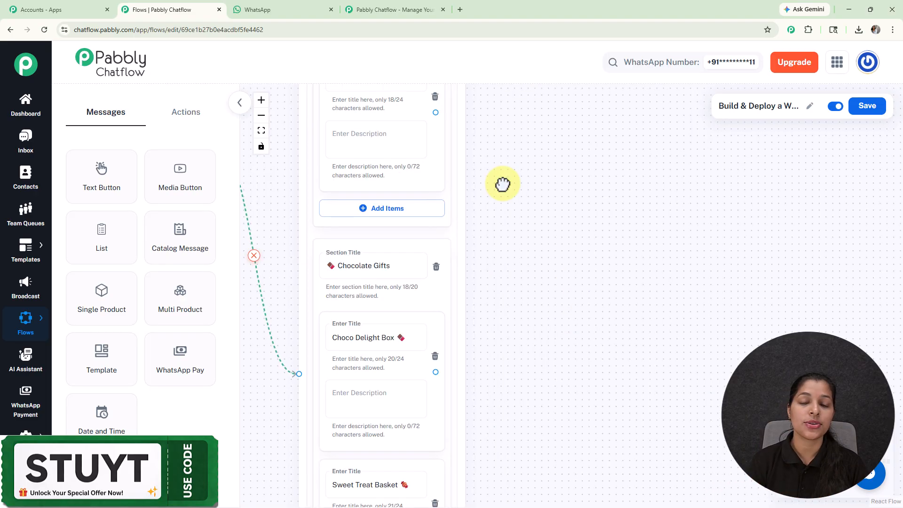
Review the Hampers, Chocolate Gifts and Soft Toys sections of the List node and their items.
left_click_drag(502, 184, 530, 382)
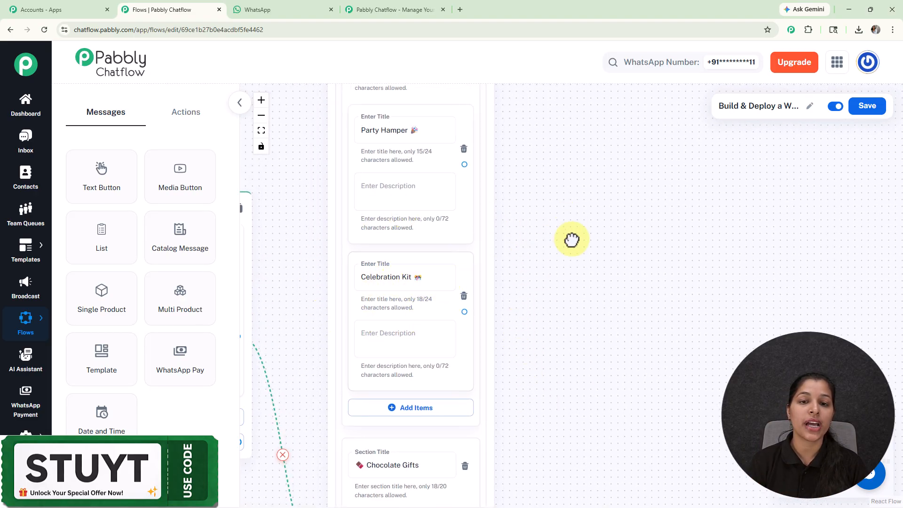
left_click_drag(570, 229, 576, 323)
left_click_drag(563, 391, 502, 49)
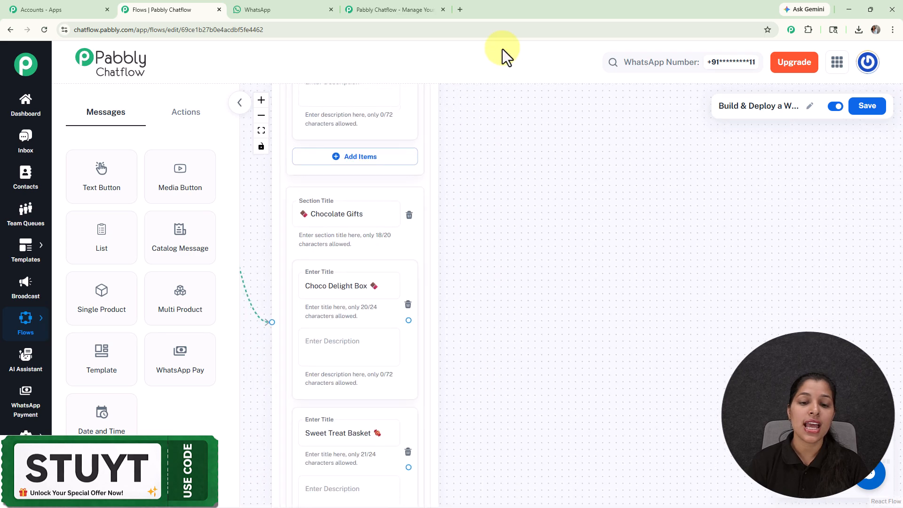
left_click_drag(532, 320, 574, 235)
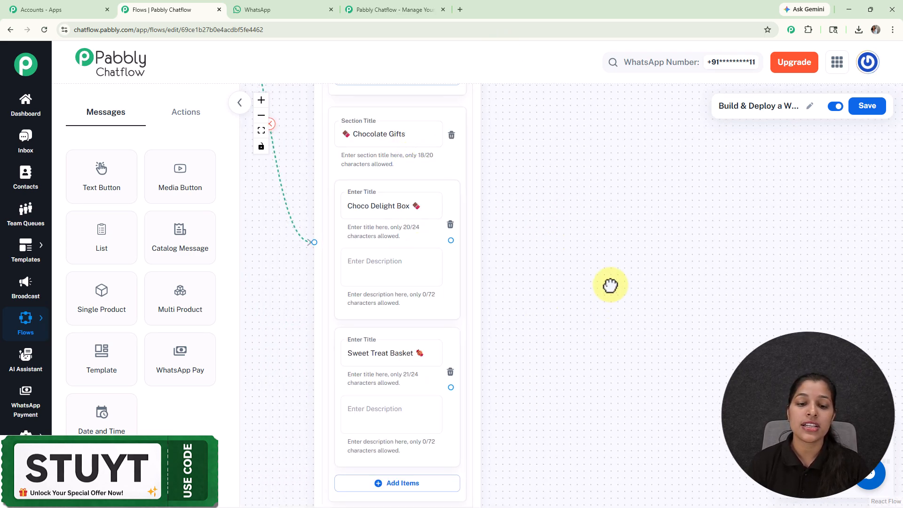
scroll(605, 147, "down", 7)
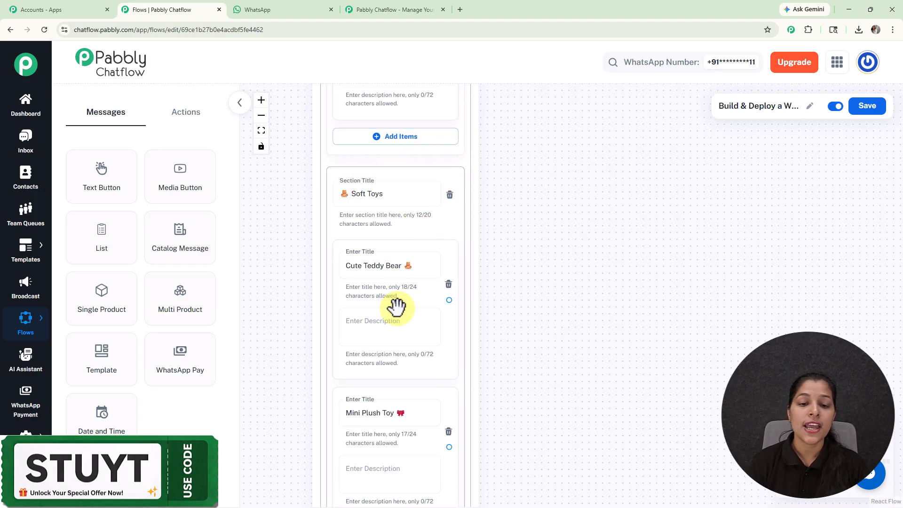
scroll(550, 264, "down", 5)
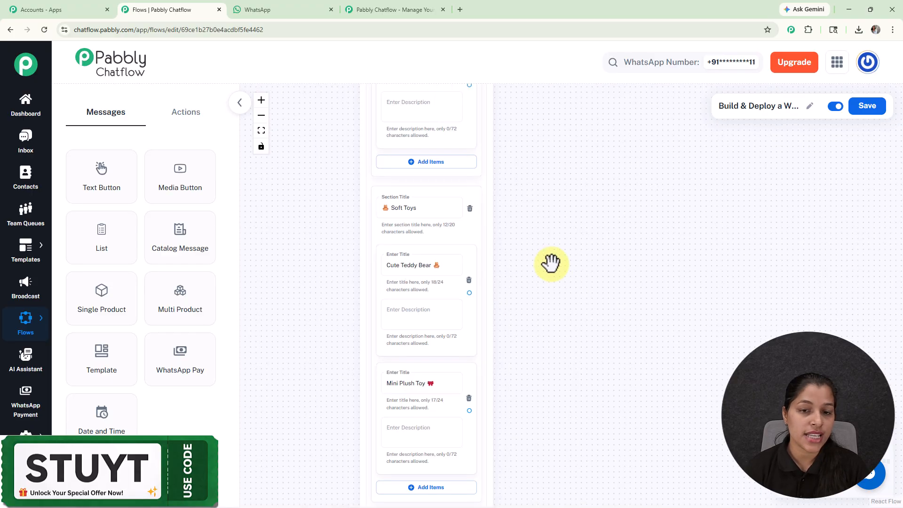
scroll(552, 372, "up", 1)
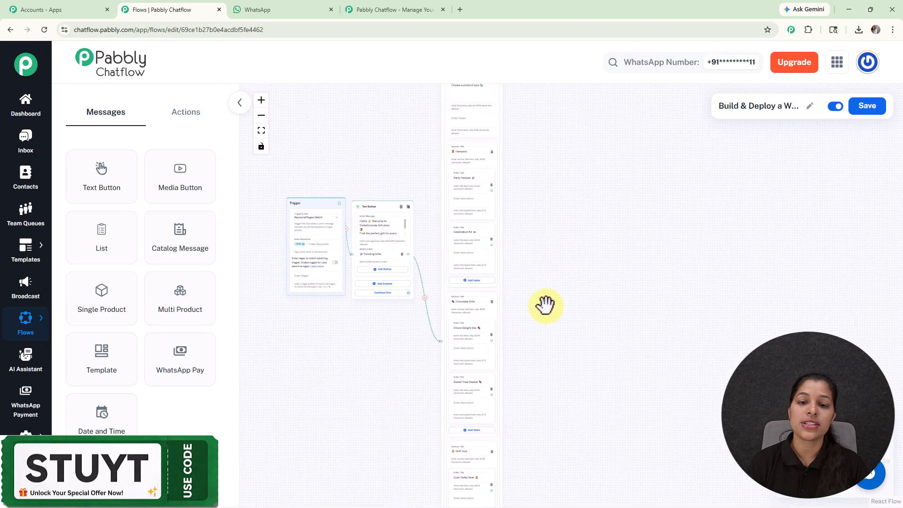
Add a Set Custom Field action node beside the List node and connect the Party Hamper item to it.
left_click_drag(442, 274, 429, 188)
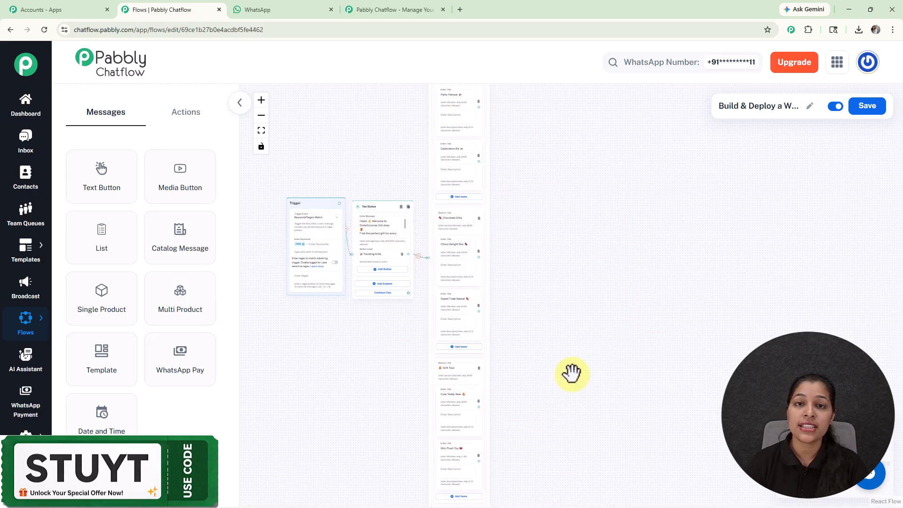
left_click(185, 117)
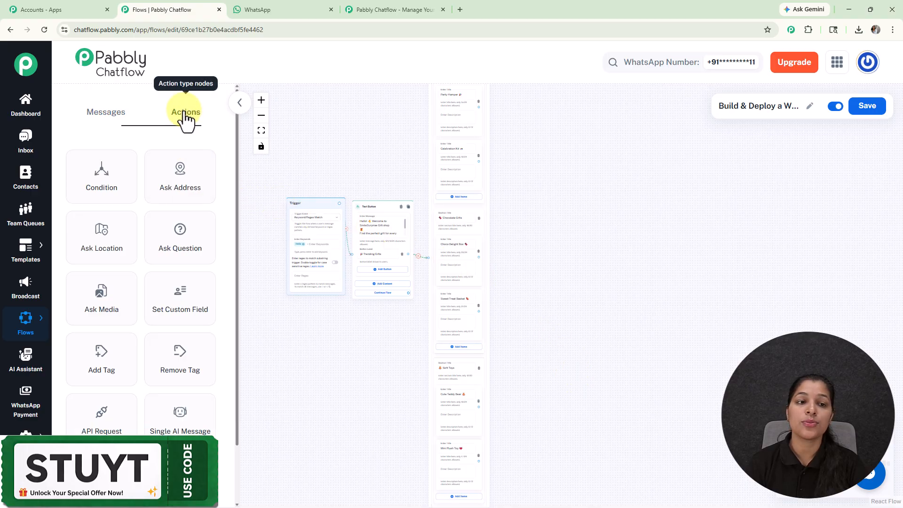
left_click_drag(171, 308, 515, 116)
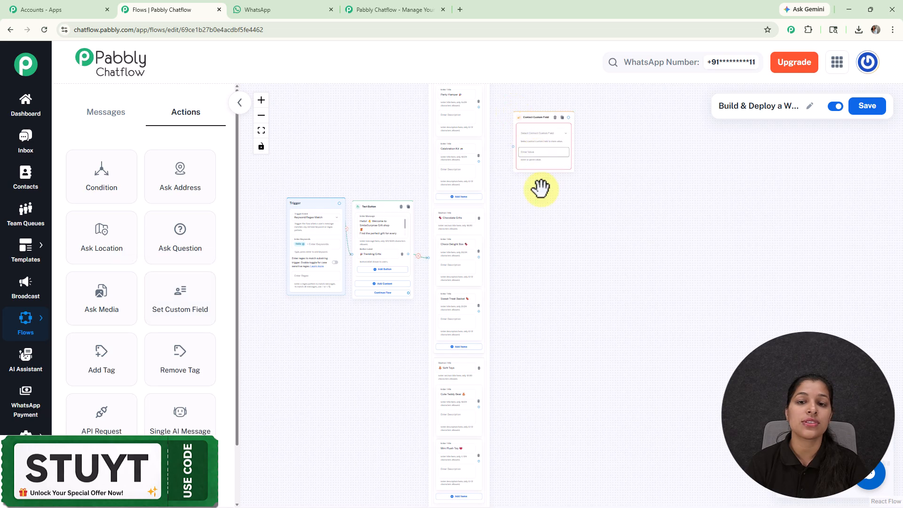
left_click_drag(563, 250, 561, 346)
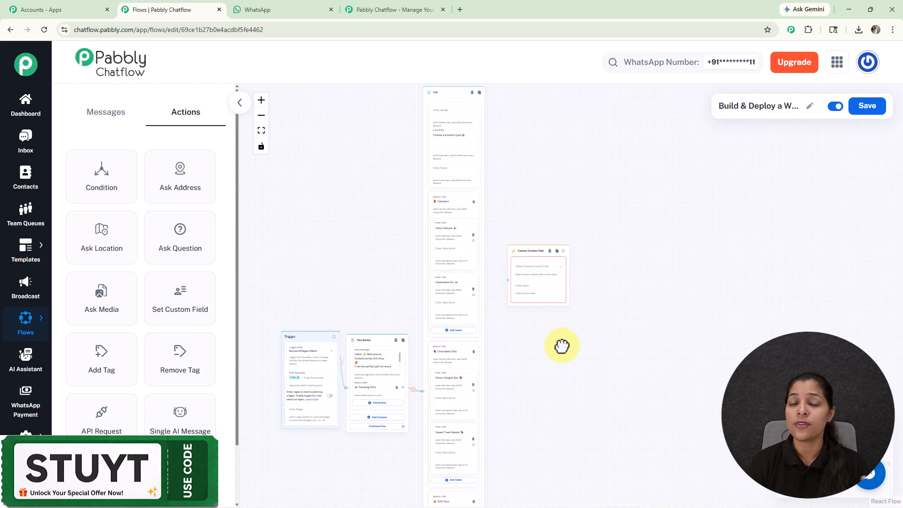
scroll(561, 345, "up", 5)
left_click_drag(498, 360, 558, 486)
left_click_drag(539, 256, 541, 218)
left_click_drag(525, 180, 500, 161)
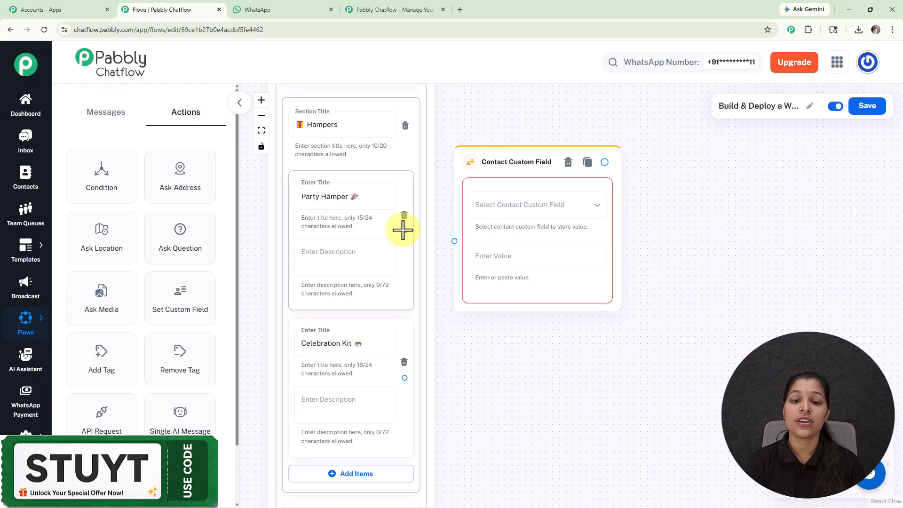
left_click_drag(403, 230, 454, 240)
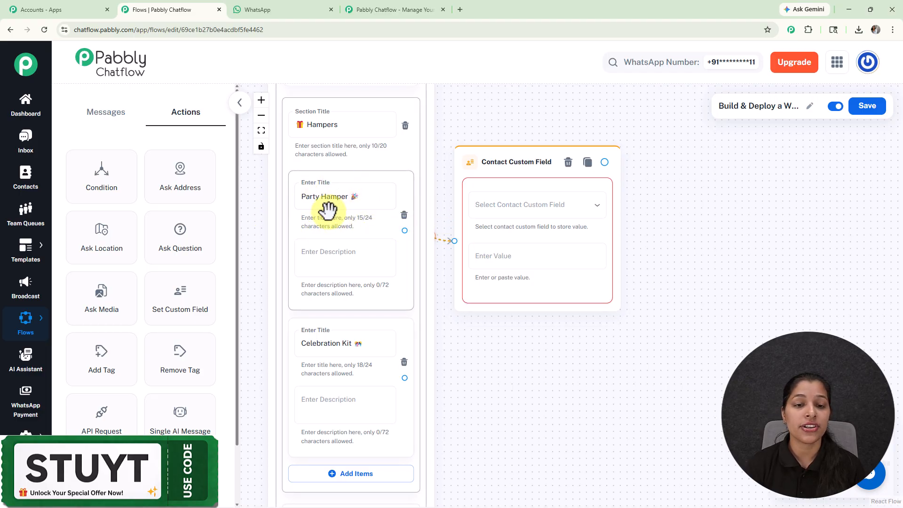
Open the Contact Custom Fields settings in a new tab and add a blank field at the end of the list.
left_click(496, 209)
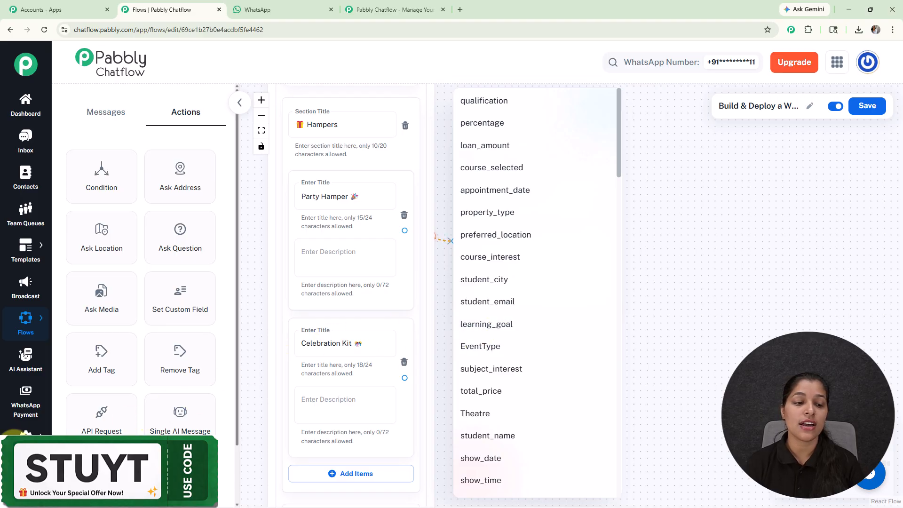
left_click(34, 439)
mouse_move(33, 438)
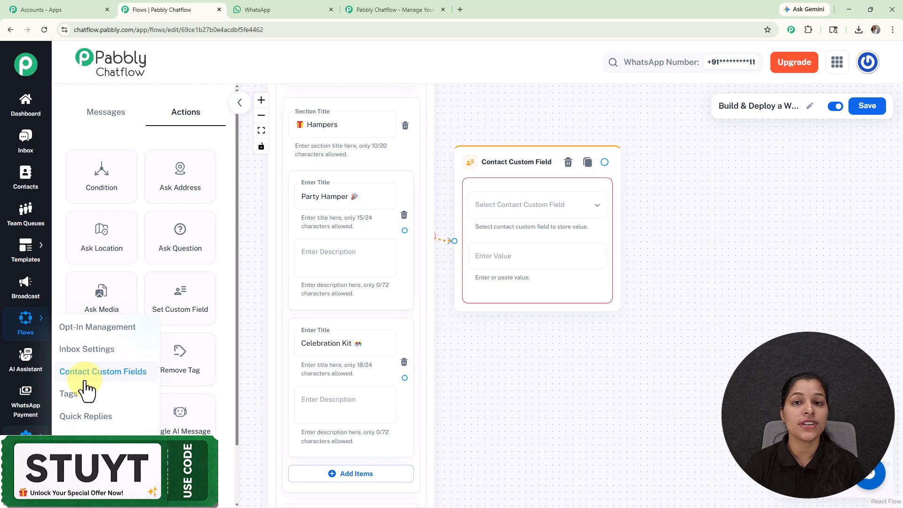
left_click(86, 382)
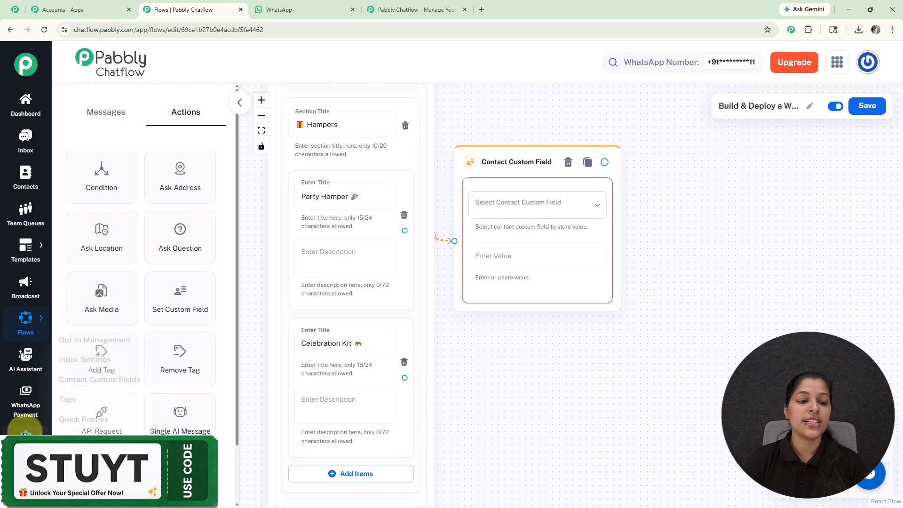
left_click(11, 9)
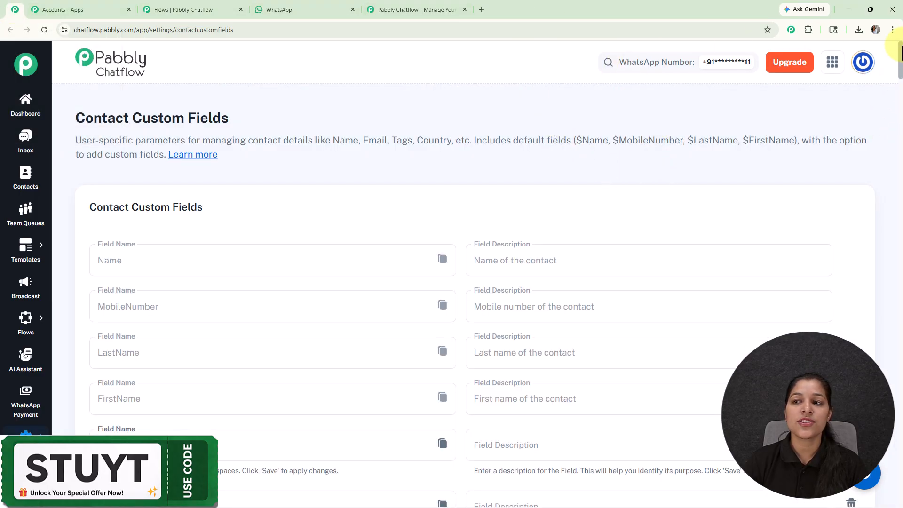
left_click_drag(899, 50, 898, 492)
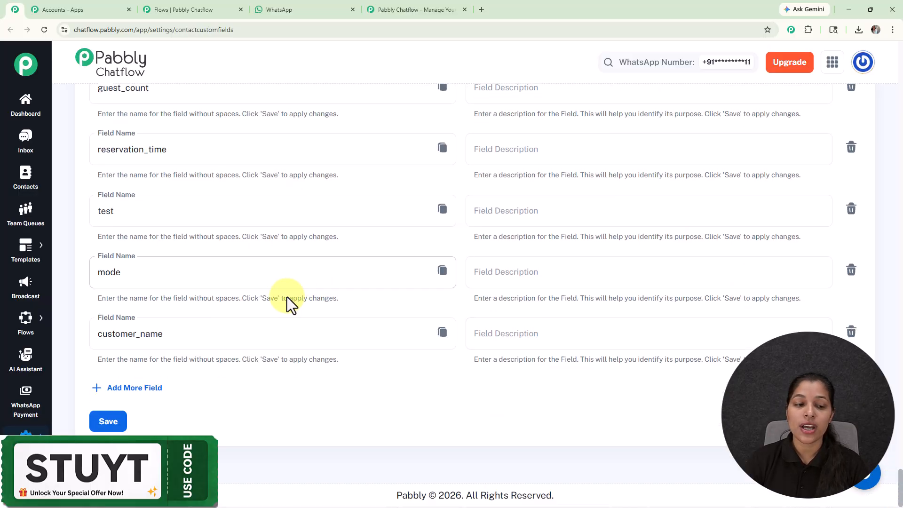
left_click(140, 388)
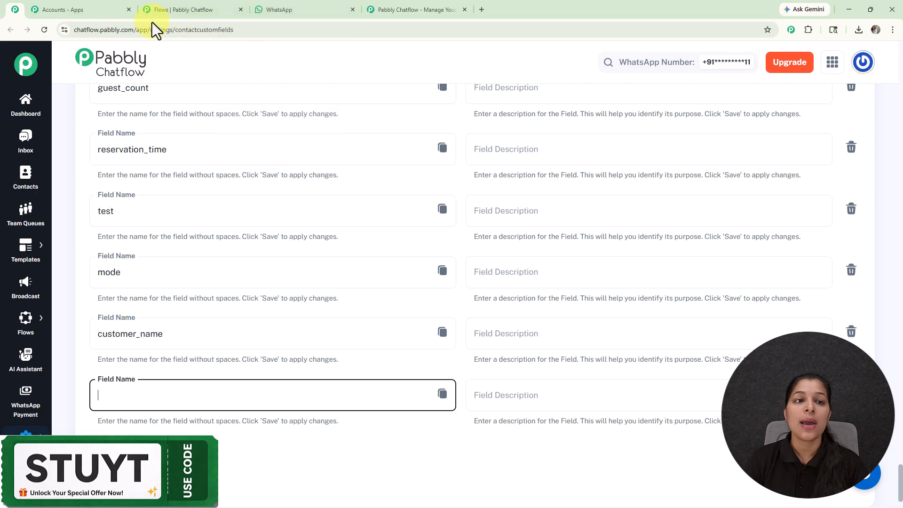
Return to the flow and set the Contact Custom Field node to store its value in the product field.
left_click(182, 11)
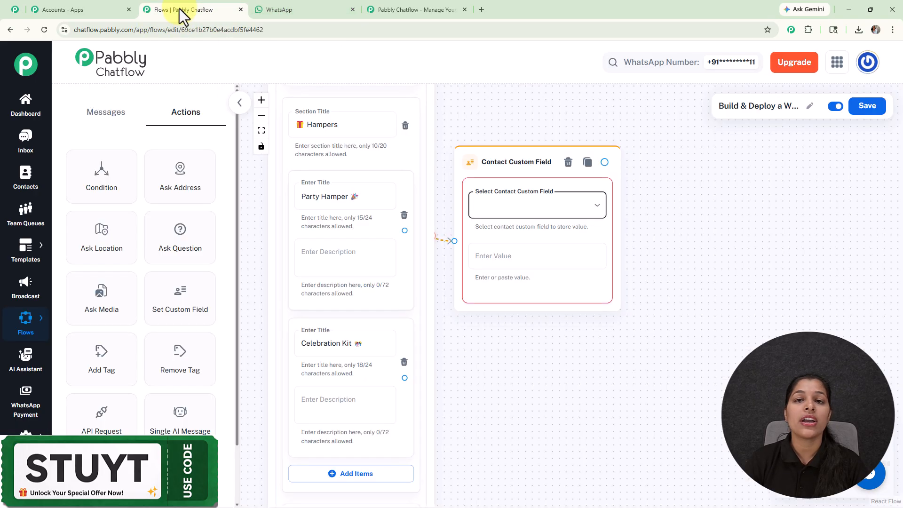
left_click(570, 210)
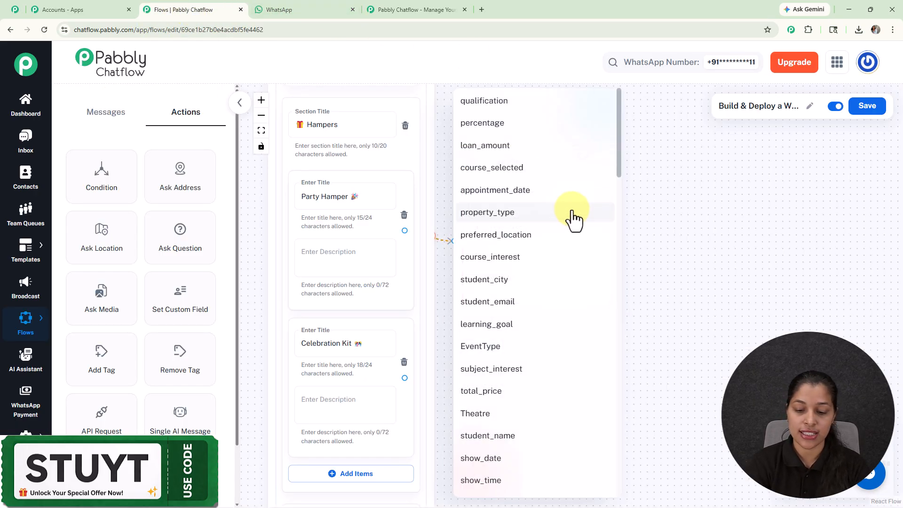
scroll(574, 218, "down", 15)
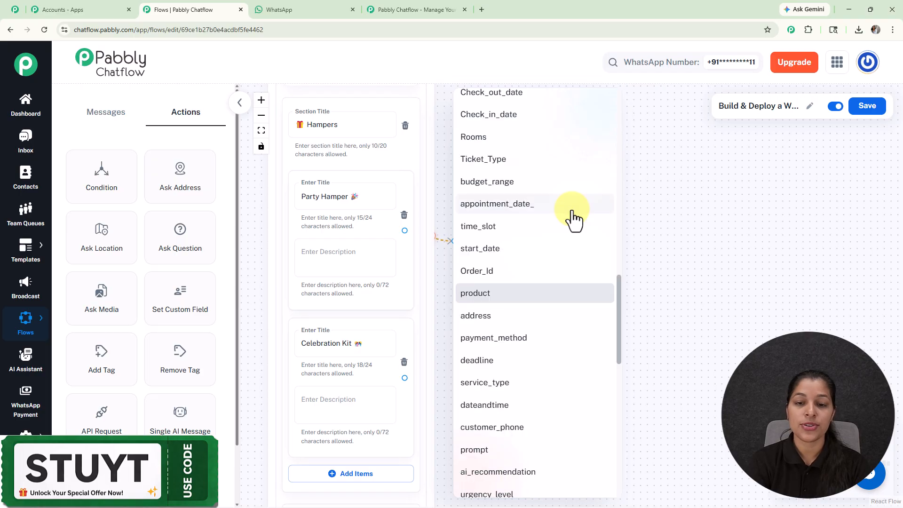
left_click(516, 295)
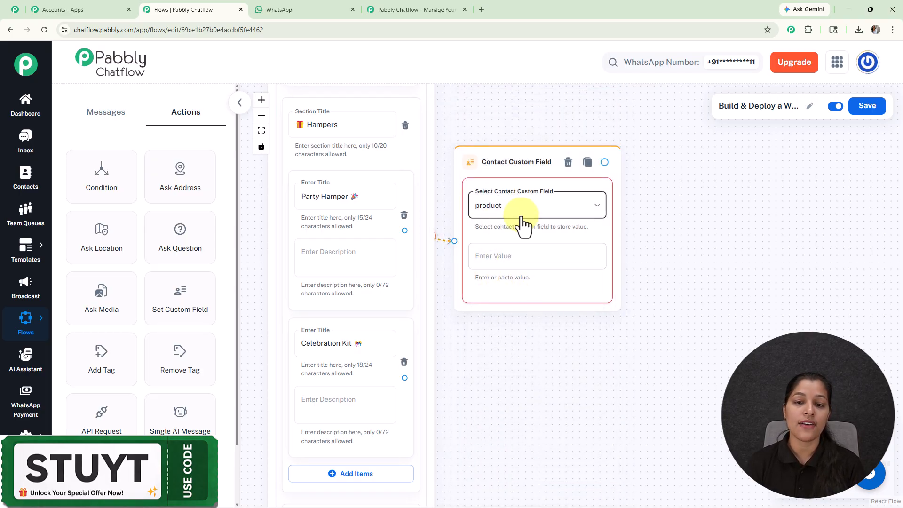
Copy the item title "Party Hamper 🎉" into the value of the Contact Custom Field node.
left_click(323, 196)
triple_click(323, 196)
key("ctrl+c")
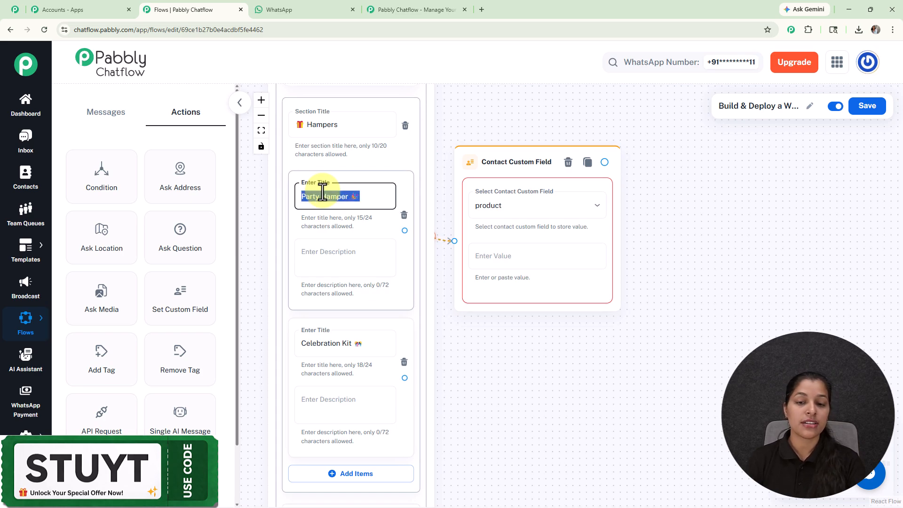
left_click(494, 256)
key("ctrl+v")
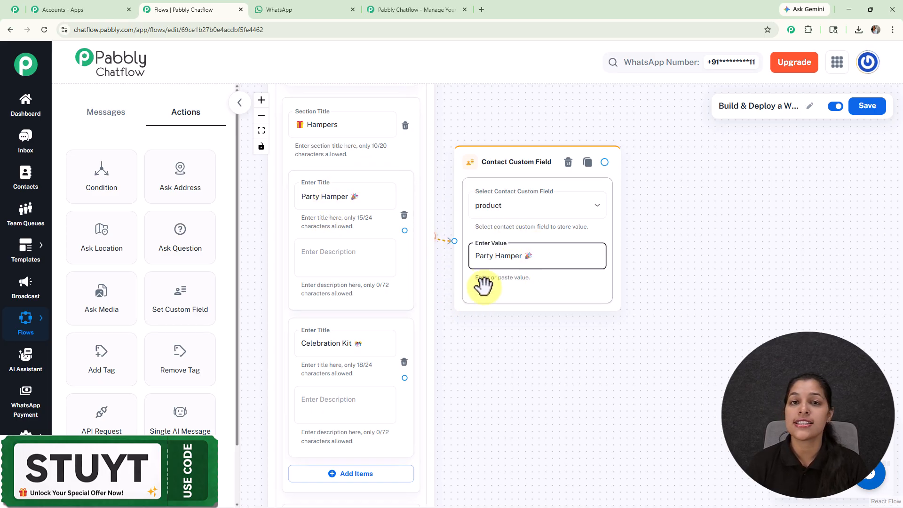
Move the Celebration Kit Contact Custom Field node closer to its list item and connect the item to it.
scroll(483, 285, "down", 3)
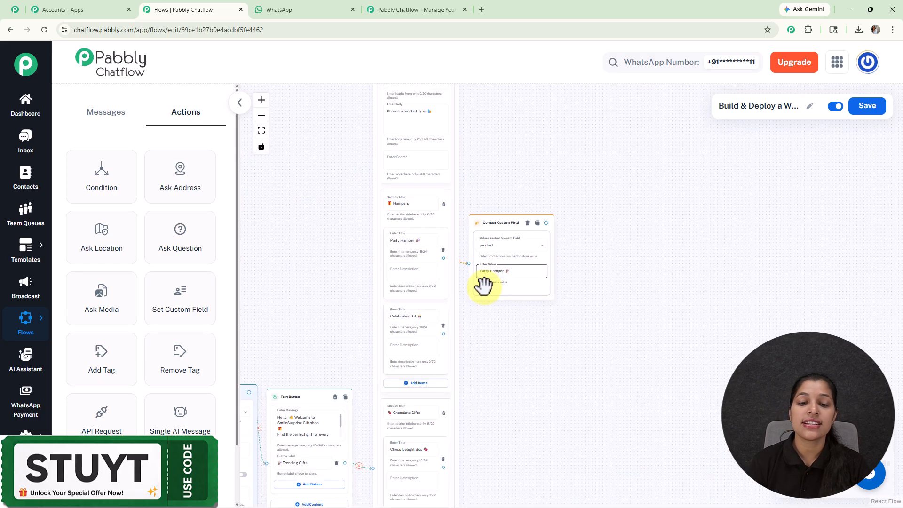
left_click_drag(508, 359, 541, 244)
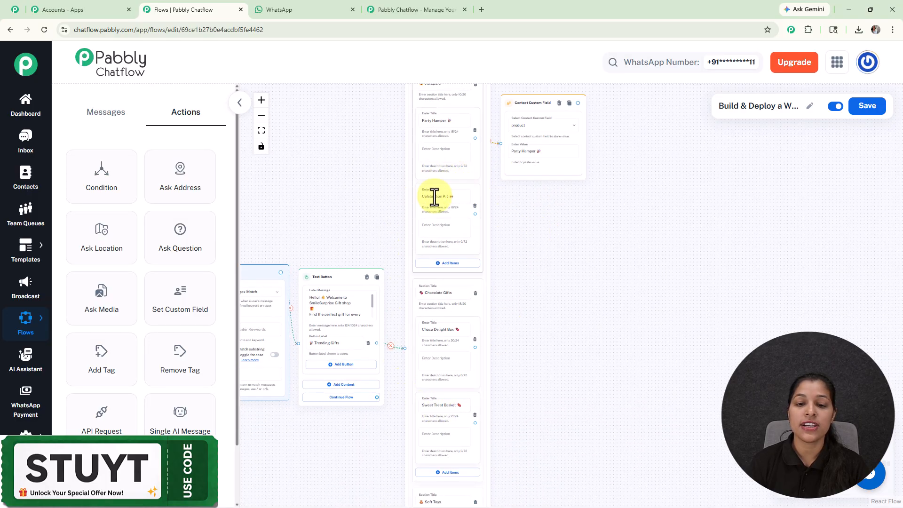
left_click_drag(544, 284, 560, 295)
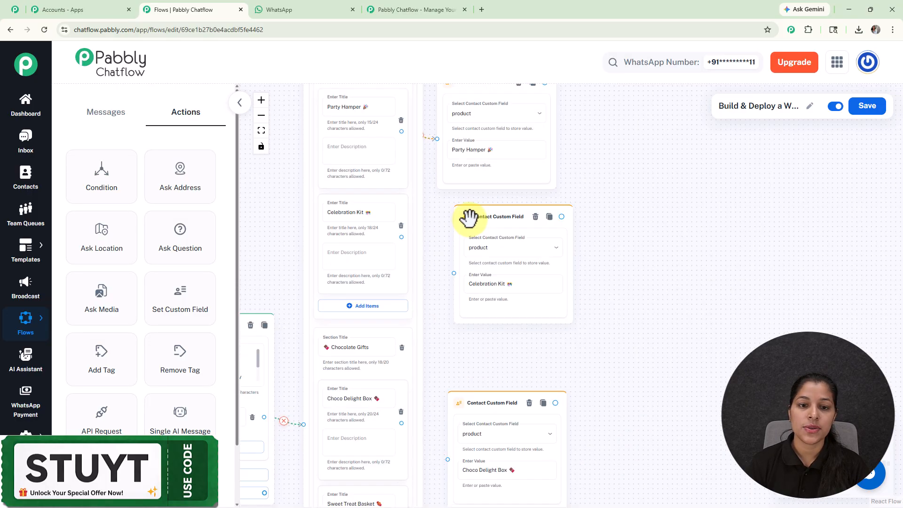
left_click_drag(467, 216, 444, 210)
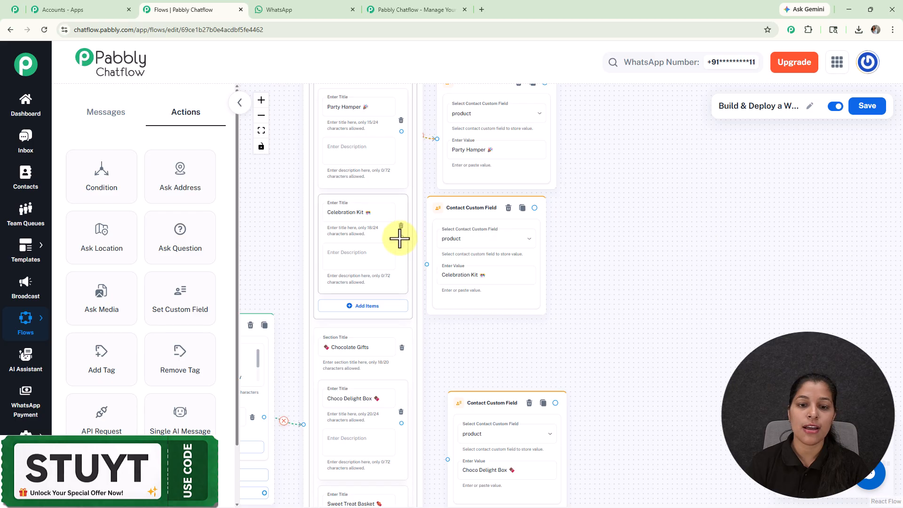
left_click_drag(401, 237, 427, 265)
Connect the Choco Delight Box and Sweet Treat Basket items to their matching Contact Custom Field nodes.
left_click_drag(462, 361, 510, 144)
left_click_drag(450, 204, 489, 264)
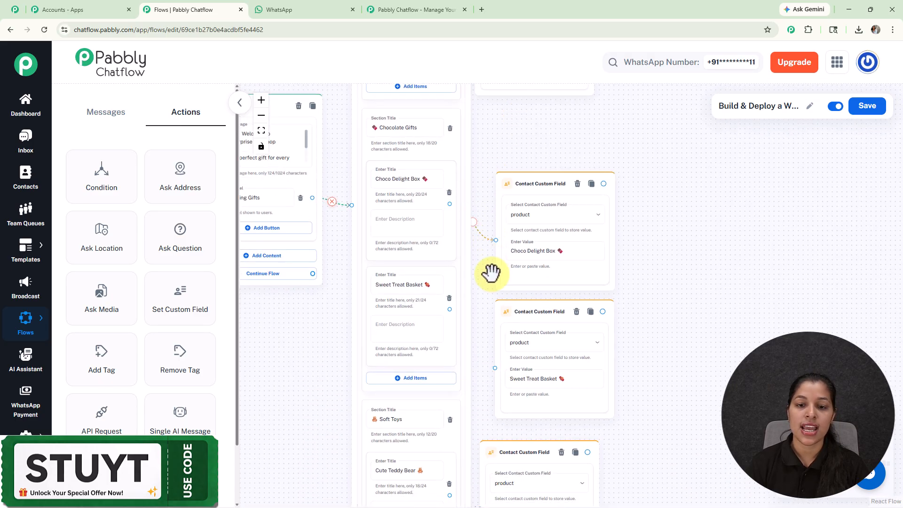
left_click(671, 298)
scroll(659, 254, "down", 5)
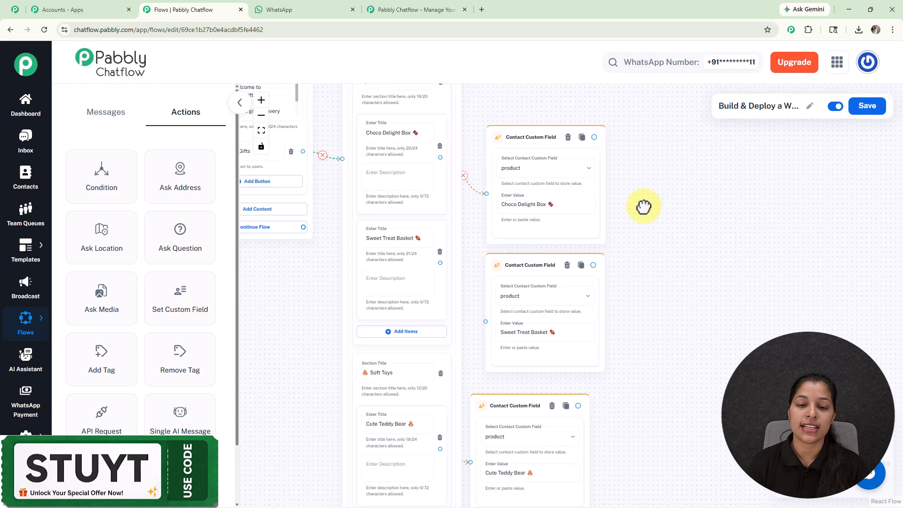
left_click_drag(393, 166, 451, 236)
Connect a new Media Button node to the output of the Party Hamper Contact Custom Field node.
scroll(592, 251, "up", 2)
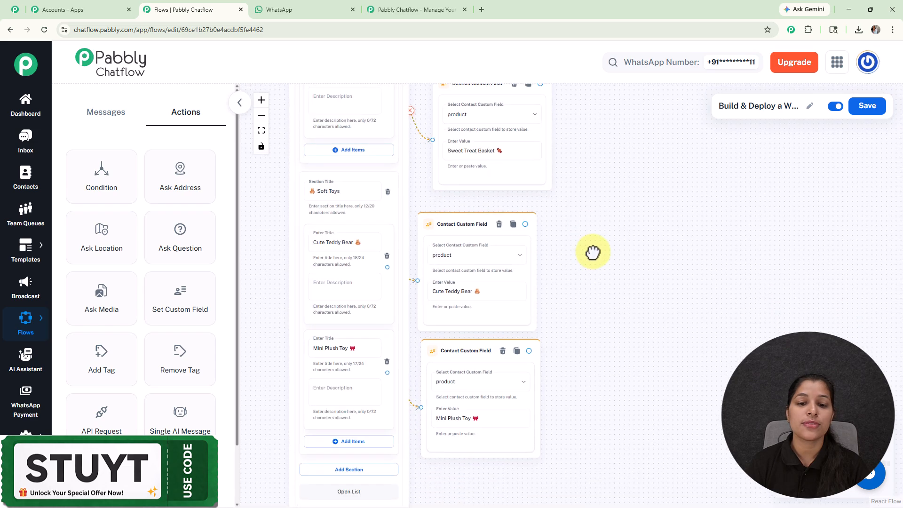
scroll(601, 306, "down", 3)
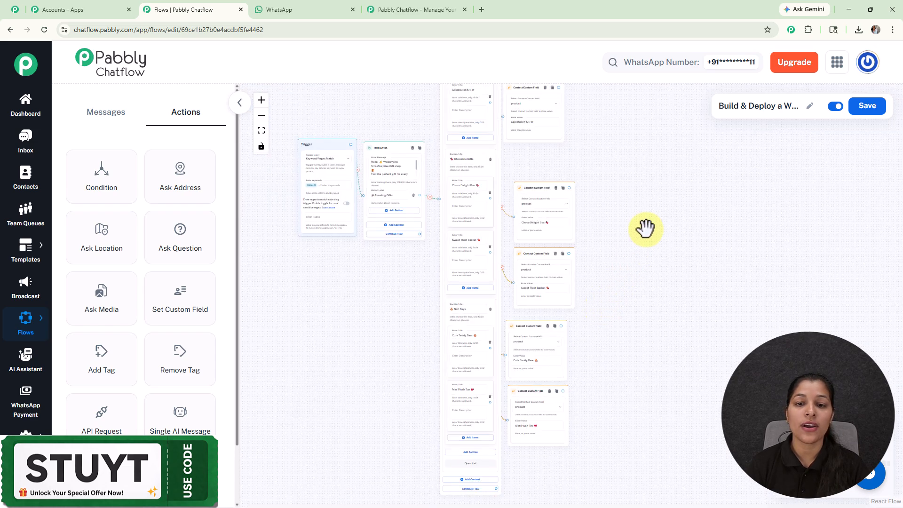
scroll(644, 227, "down", 1)
left_click_drag(642, 175, 578, 299)
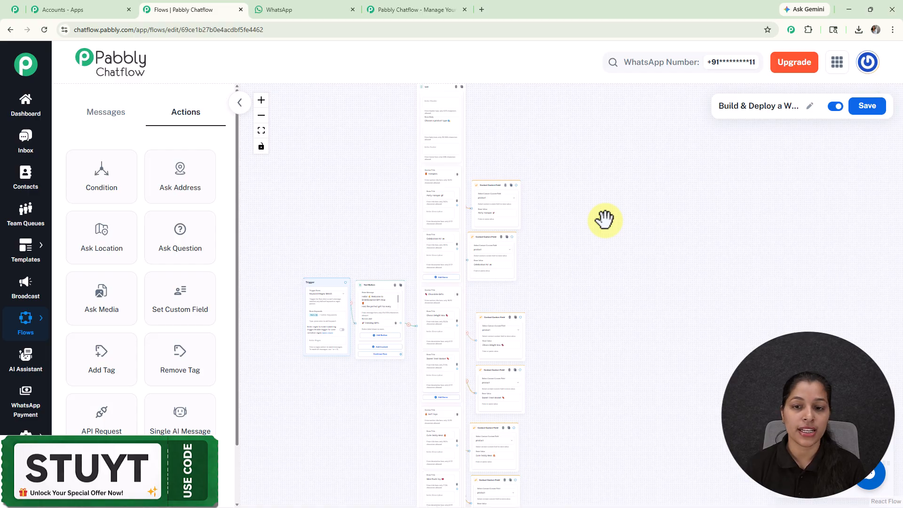
scroll(604, 219, "up", 5)
left_click_drag(404, 145, 514, 225)
scroll(515, 223, "up", 3)
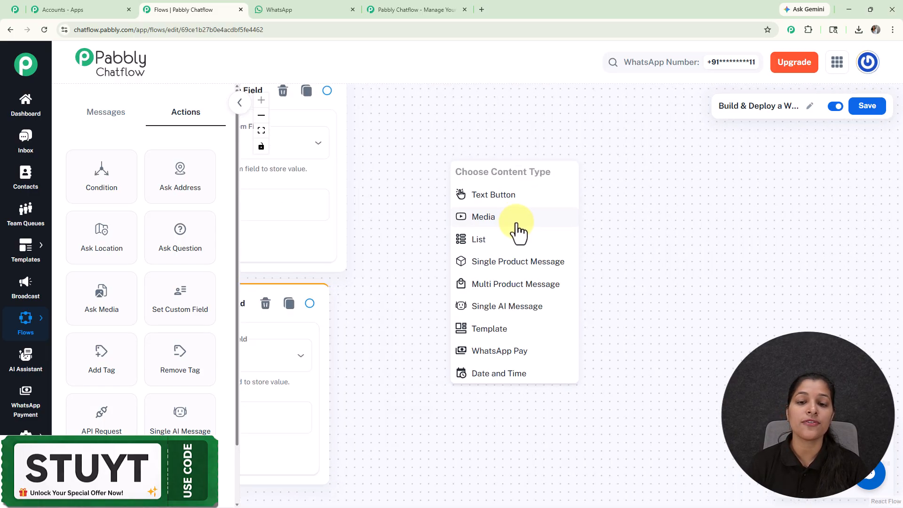
left_click(518, 230)
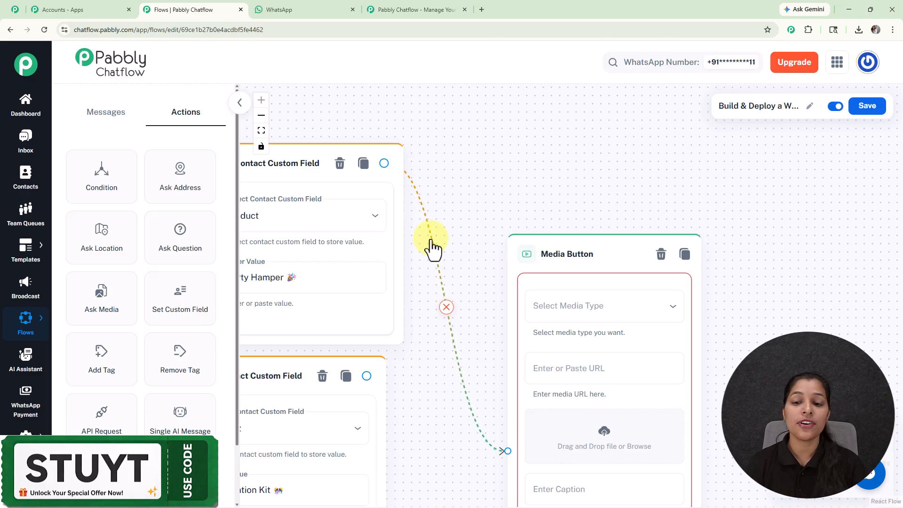
Set the media type of the Media Button node attached to the Party Hamper field to Image.
left_click(636, 314)
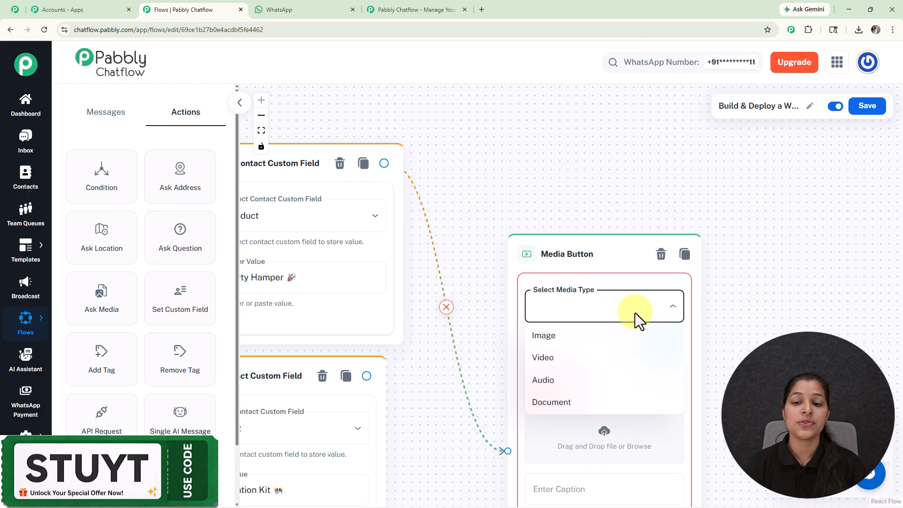
left_click(568, 340)
left_click_drag(557, 81, 542, 65)
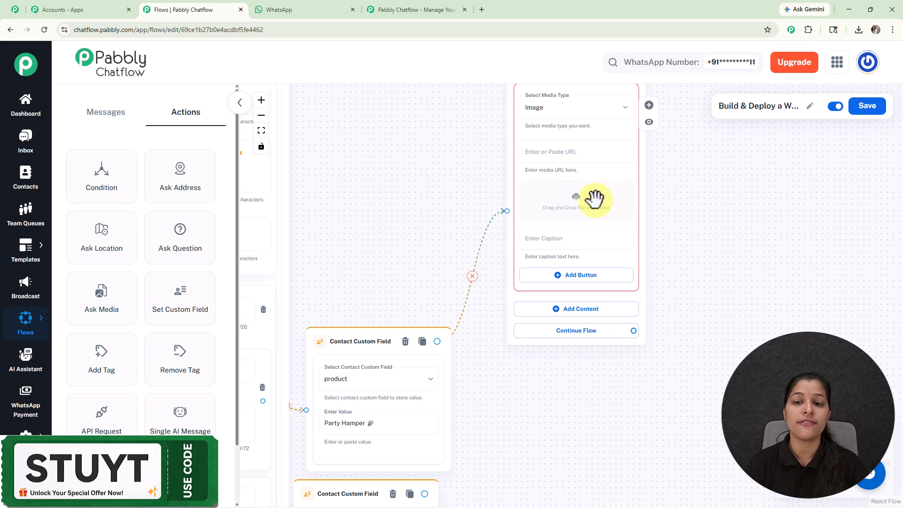
scroll(594, 198, "up", 3)
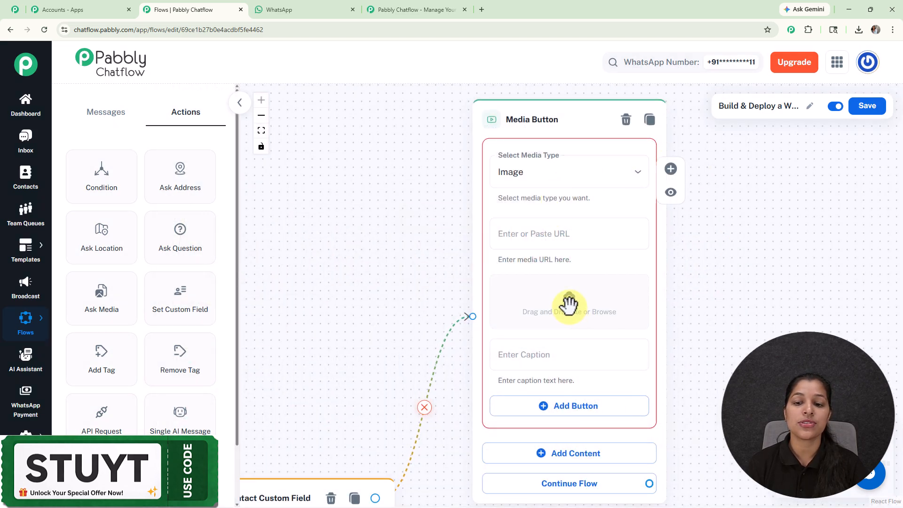
Insert the Party Hamper image from the Media Library into the Party Hamper Media Button node.
left_click(568, 302)
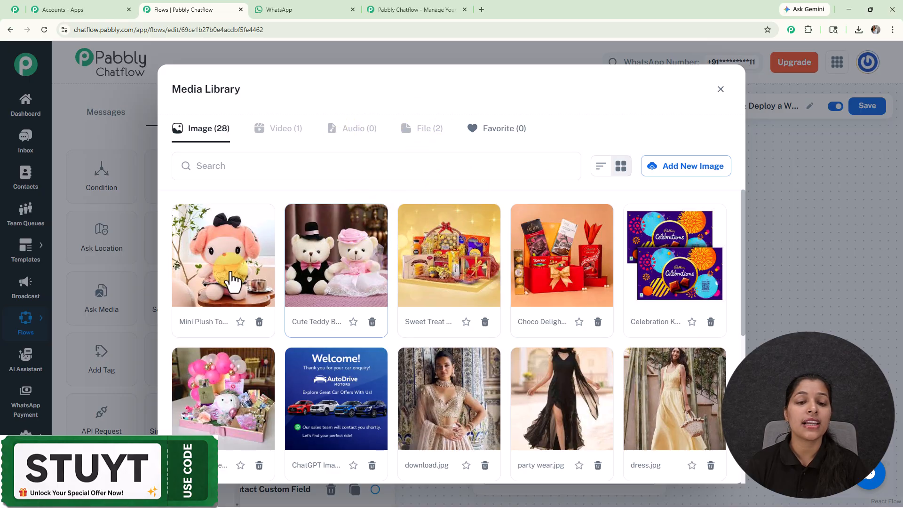
scroll(279, 289, "down", 5)
scroll(316, 303, "up", 5)
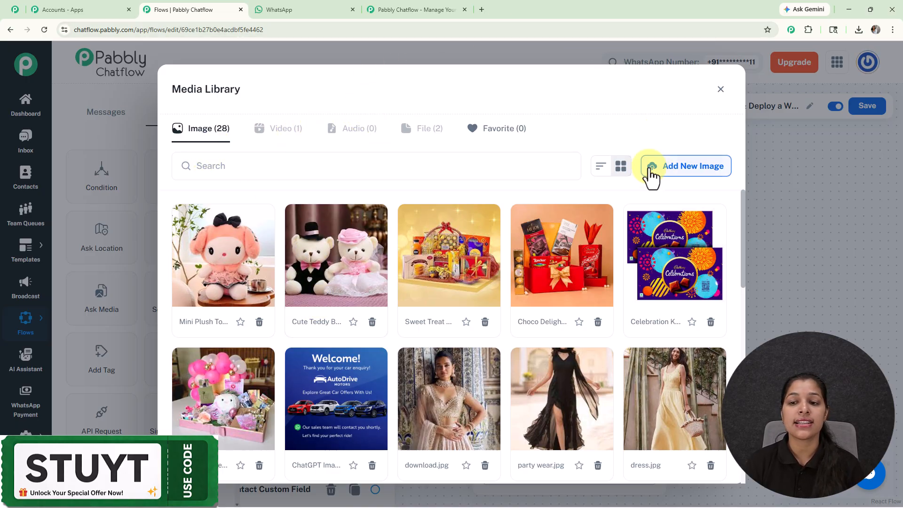
left_click(659, 171)
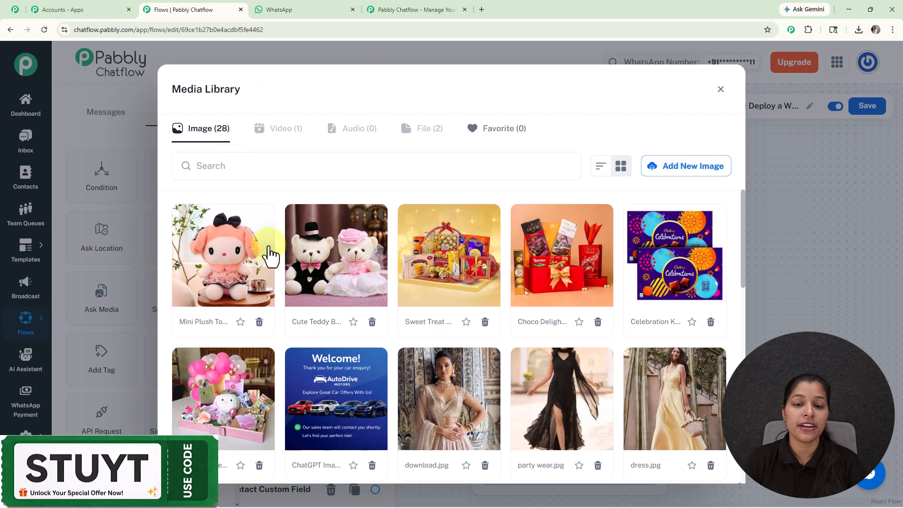
scroll(429, 244, "down", 2)
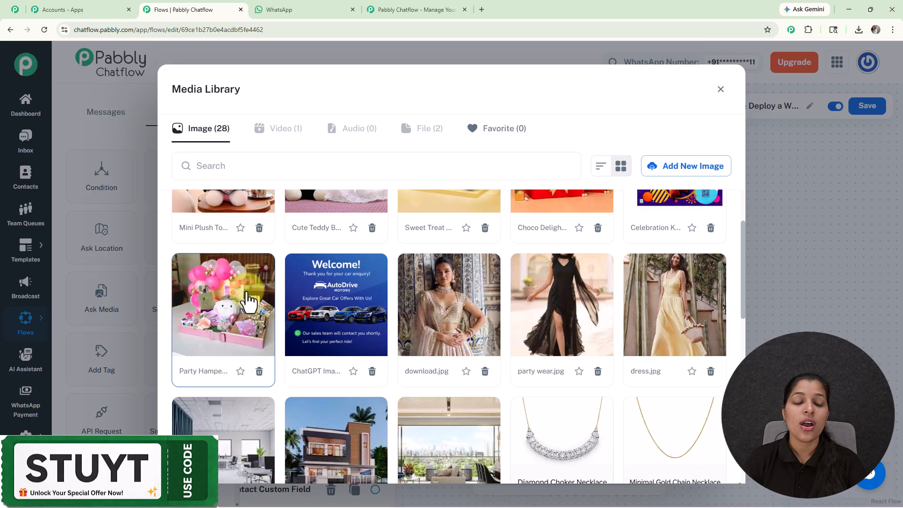
left_click(247, 299)
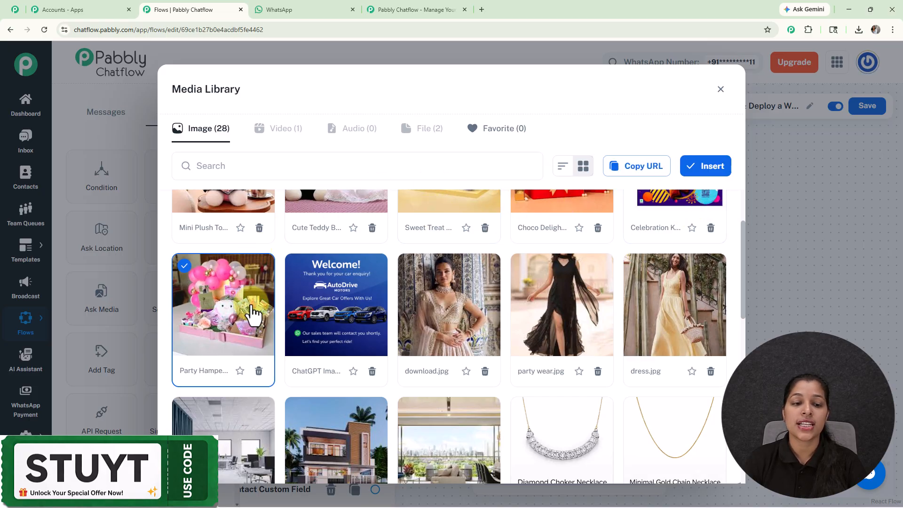
left_click(702, 167)
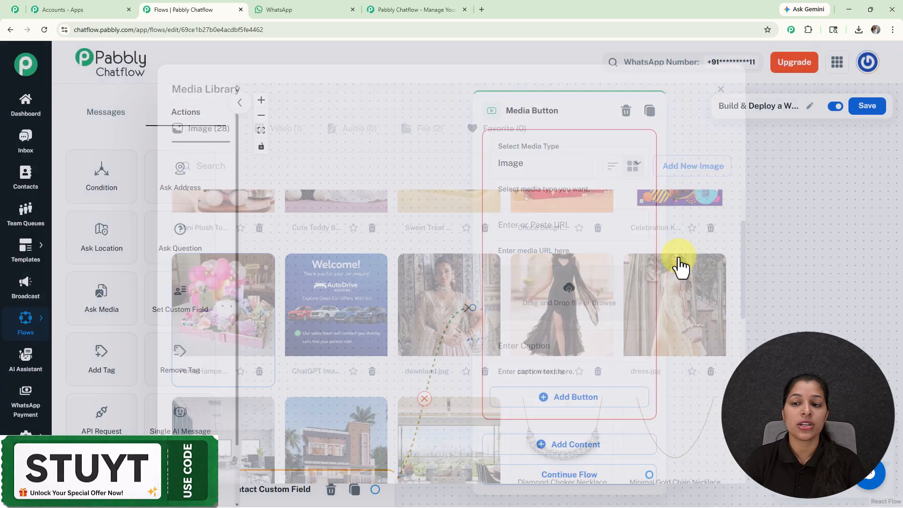
mouse_move(708, 344)
left_mouse_down()
mouse_move(682, 265)
mouse_move(696, 346)
left_mouse_up()
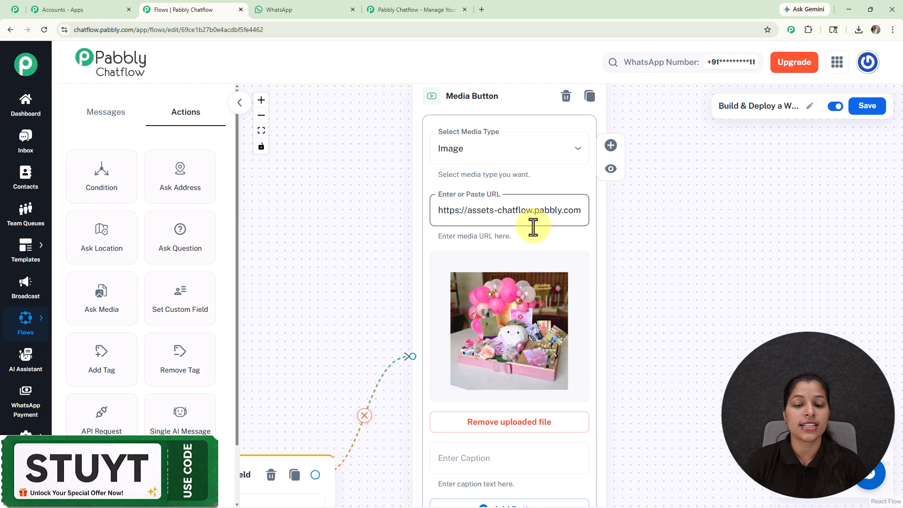
Caption the Party Hamper image with the price "💰 ₹1499".
scroll(533, 227, "down", 3)
left_click_drag(667, 306, 659, 172)
left_click(499, 232)
type("💰 ₹1499")
scroll(500, 233, "up", 3)
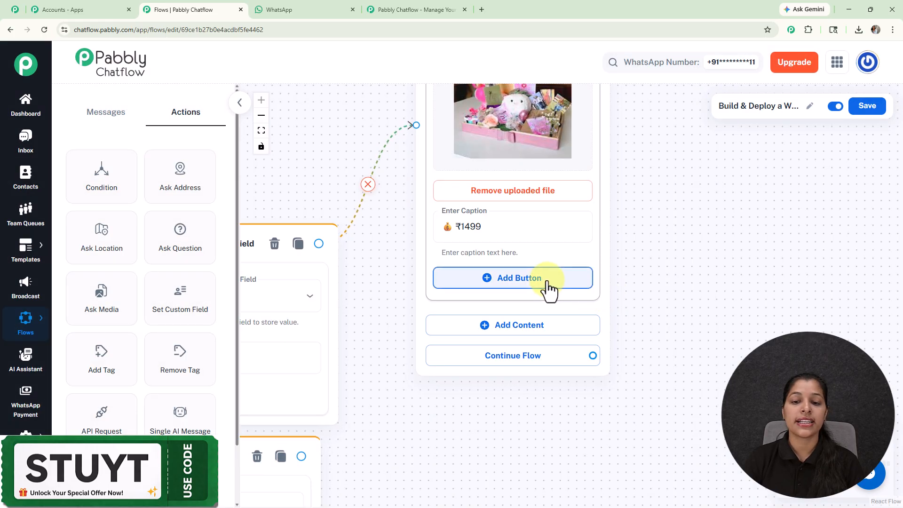
Add a Quick Reply button named "Buy Now 🛒" to the Party Hamper Media Button node.
left_click(544, 282)
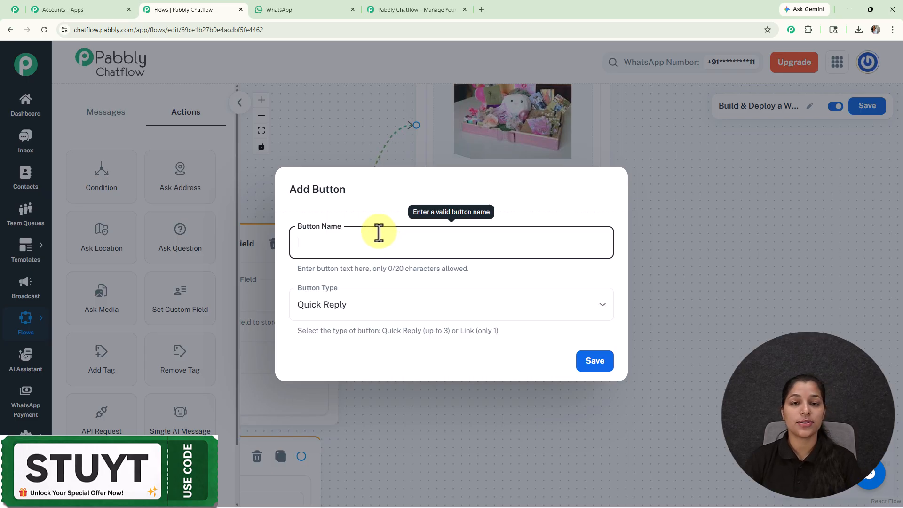
type("Buy Now 🛒")
left_click(593, 361)
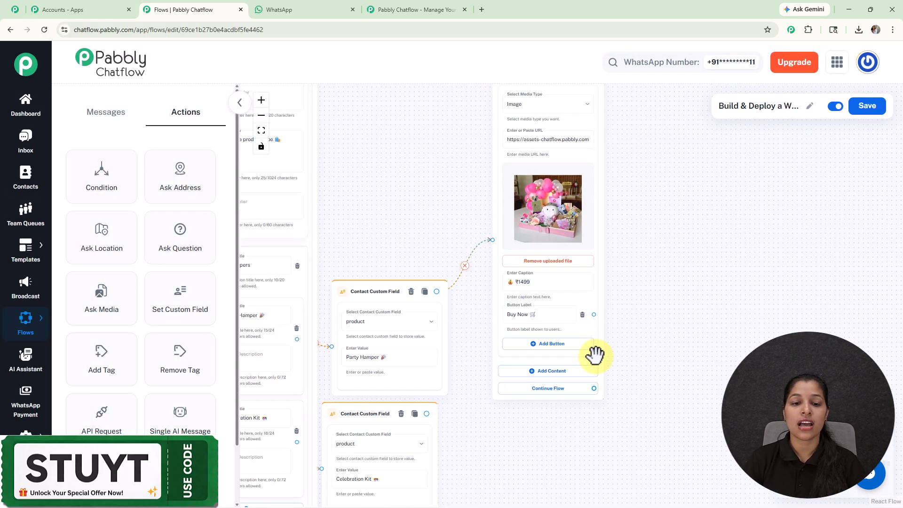
Examine the images, captions, buttons and connections of the Media Button nodes for the other gift items.
left_click_drag(491, 453, 597, 331)
left_click(493, 356)
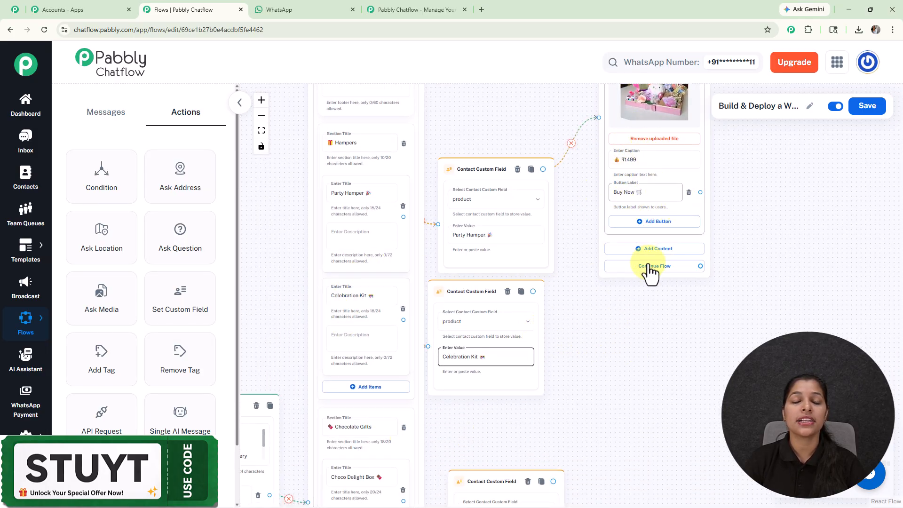
scroll(669, 346, "down", 5)
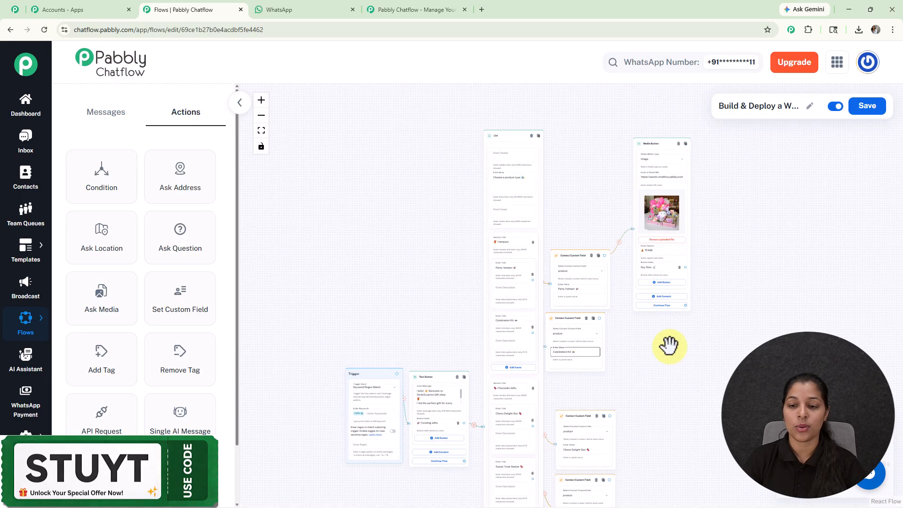
scroll(682, 156, "down", 10)
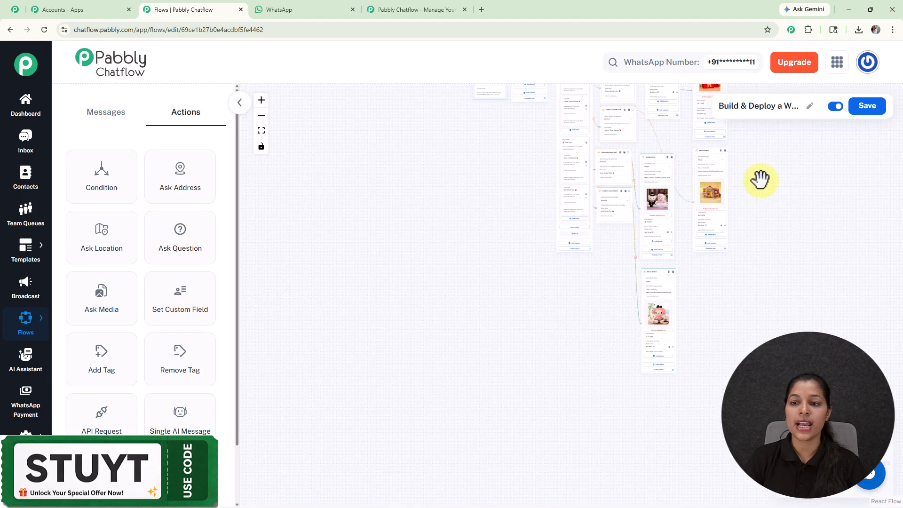
left_click_drag(682, 257, 570, 429)
scroll(504, 312, "up", 2)
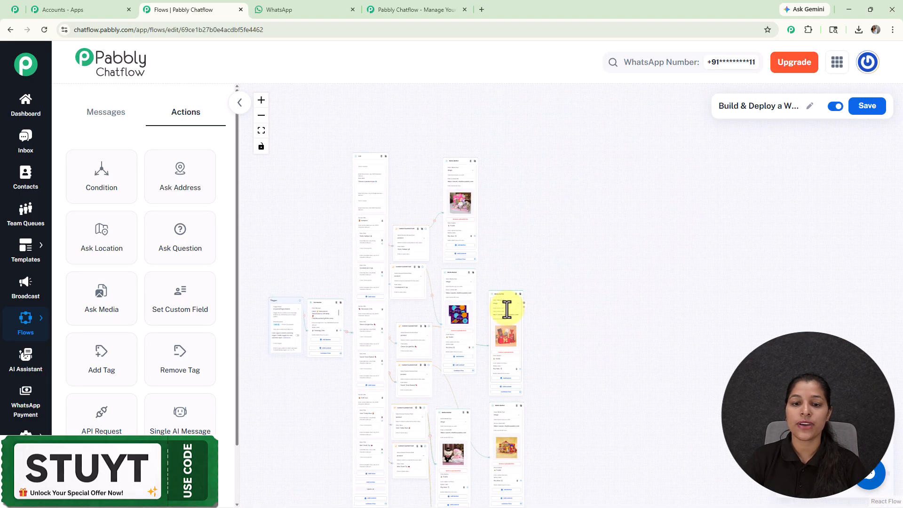
scroll(613, 216, "up", 5)
scroll(612, 217, "up", 5)
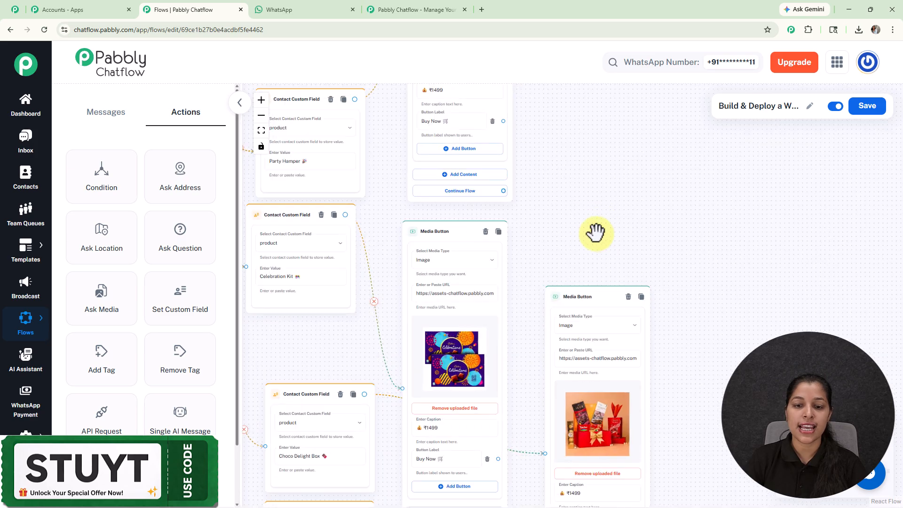
left_click_drag(673, 254, 663, 107)
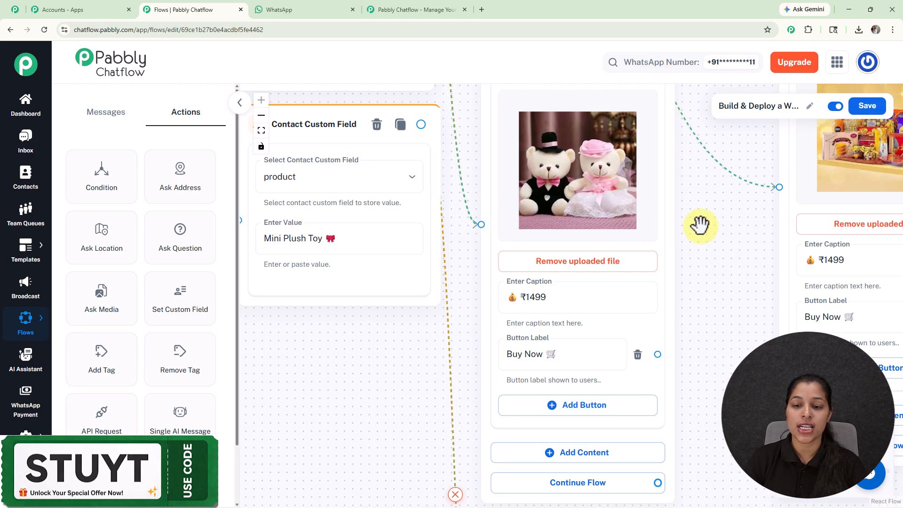
left_click_drag(521, 226, 496, 129)
scroll(709, 309, "down", 10)
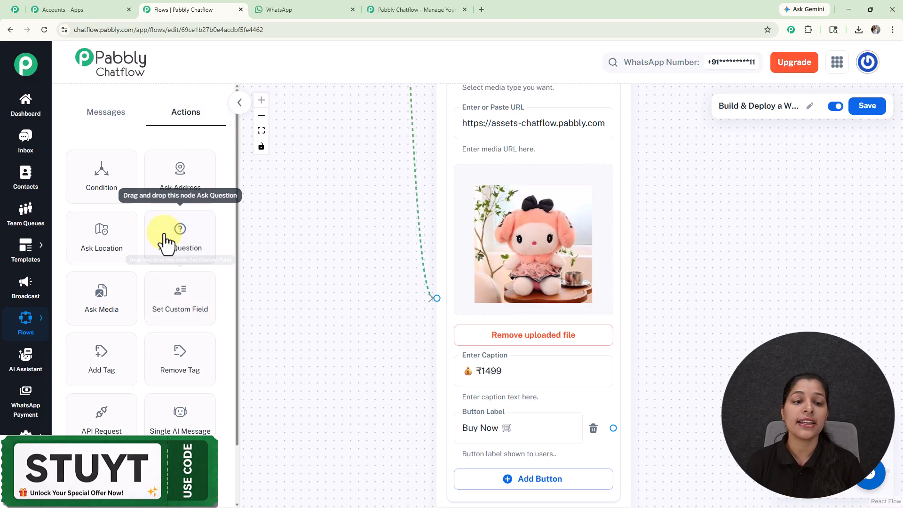
Add an Ask Question node to the canvas beyond the Media Button nodes.
scroll(240, 232, "down", 3)
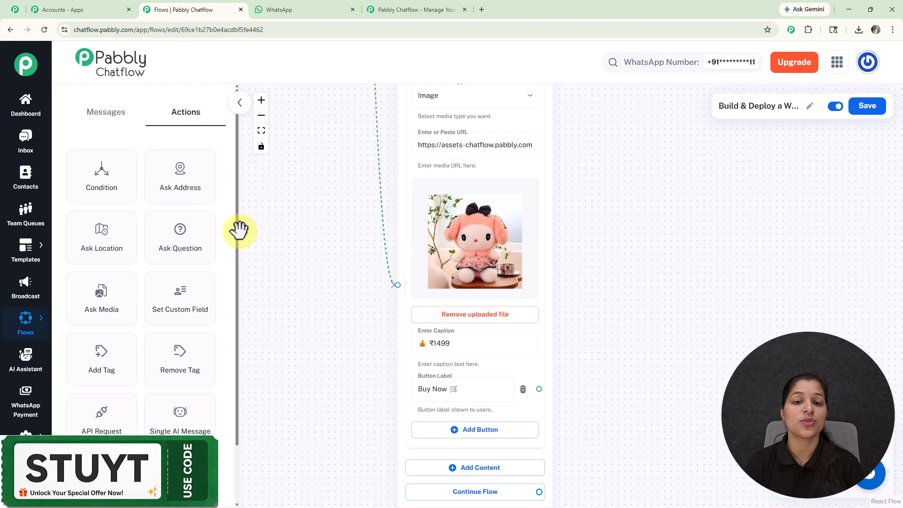
left_click_drag(535, 291, 582, 371)
left_click_drag(175, 239, 669, 204)
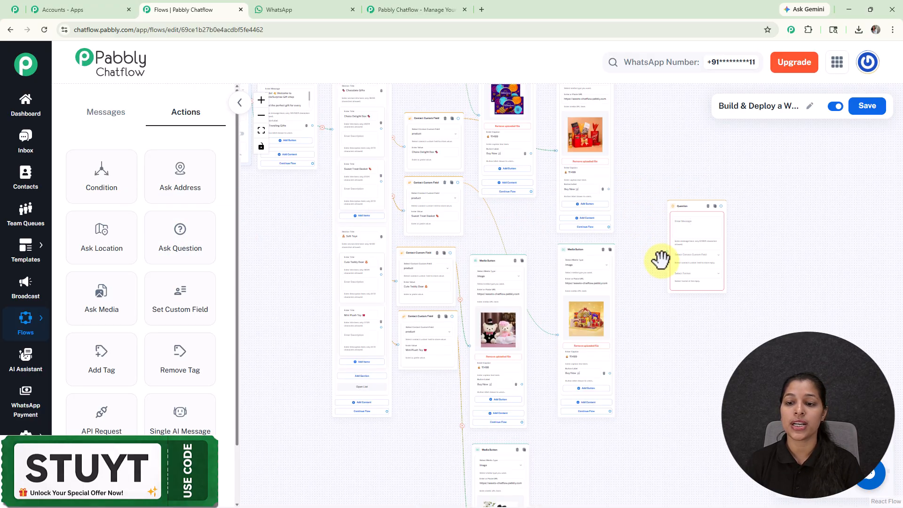
Connect the Buy Now buttons of the Choco Delight Box and Sweet Treat Basket Media Button nodes to the Question node.
scroll(632, 209, "up", 5)
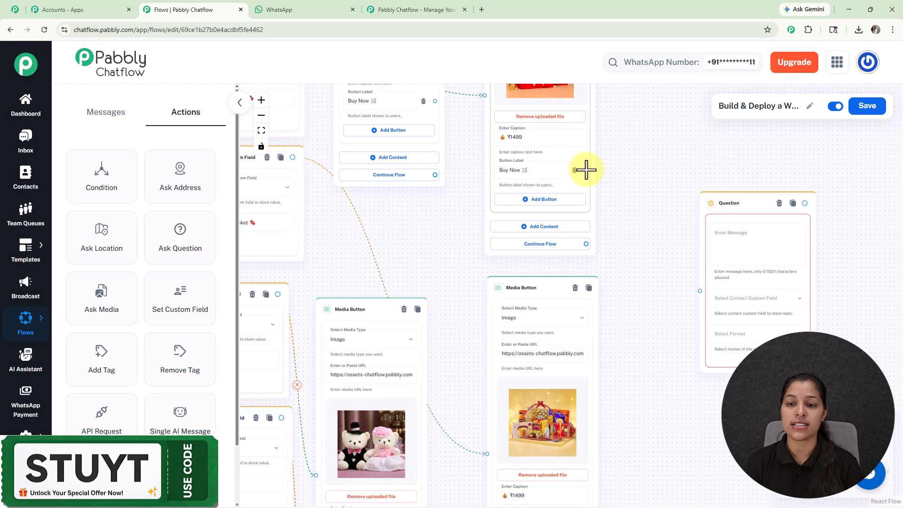
scroll(657, 272, "down", 3)
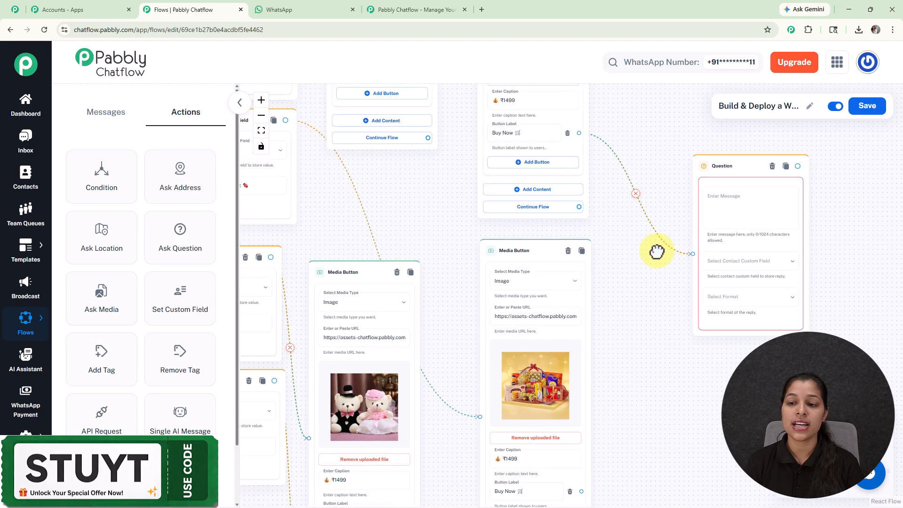
left_click_drag(574, 382, 688, 143)
left_click_drag(683, 332, 679, 167)
left_click_drag(517, 353, 559, 238)
scroll(559, 239, "up", 5)
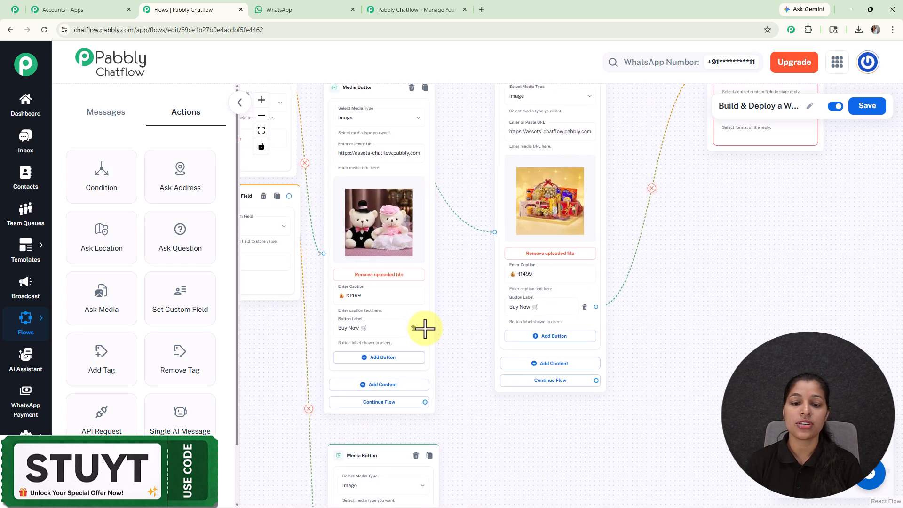
Connect the Buy Now buttons of the remaining Media Button nodes, including both soft toys, to the Question node.
left_click_drag(425, 328, 705, 210)
left_click(683, 409)
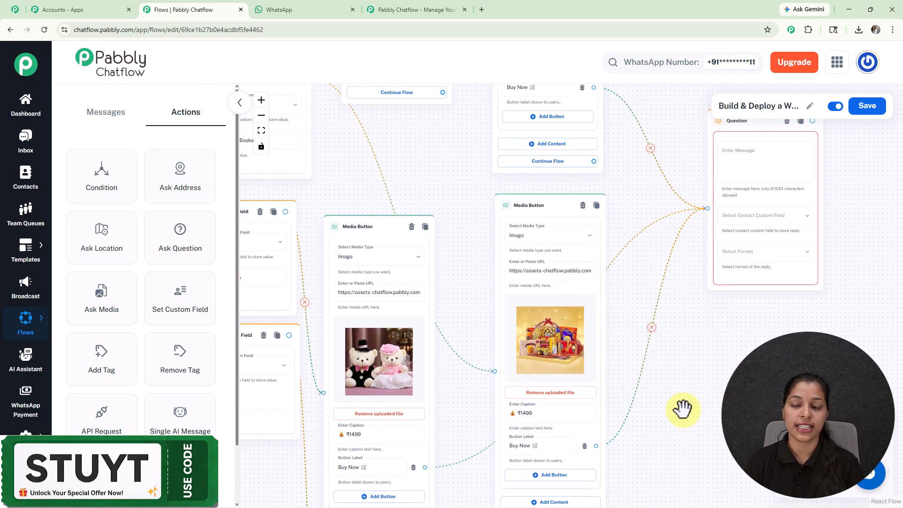
scroll(682, 409, "down", 5)
left_click_drag(418, 368, 639, 196)
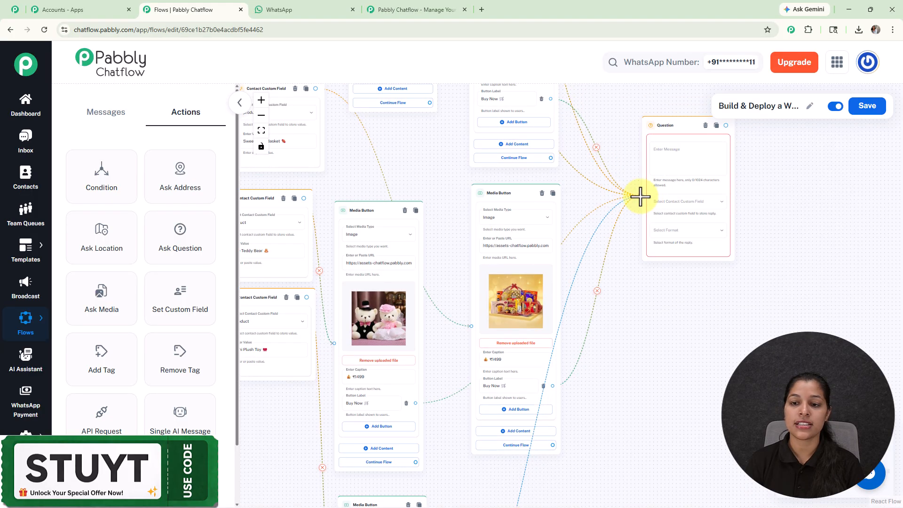
Enter "Please share your delivery details 🚚" followed by "Name" on a separate line as the Question node's message.
scroll(658, 155, "up", 5)
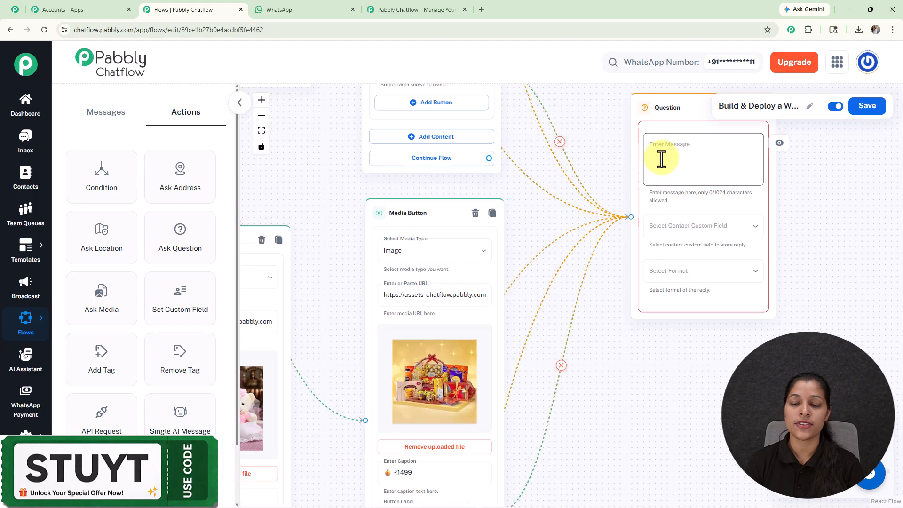
left_click_drag(836, 232, 671, 282)
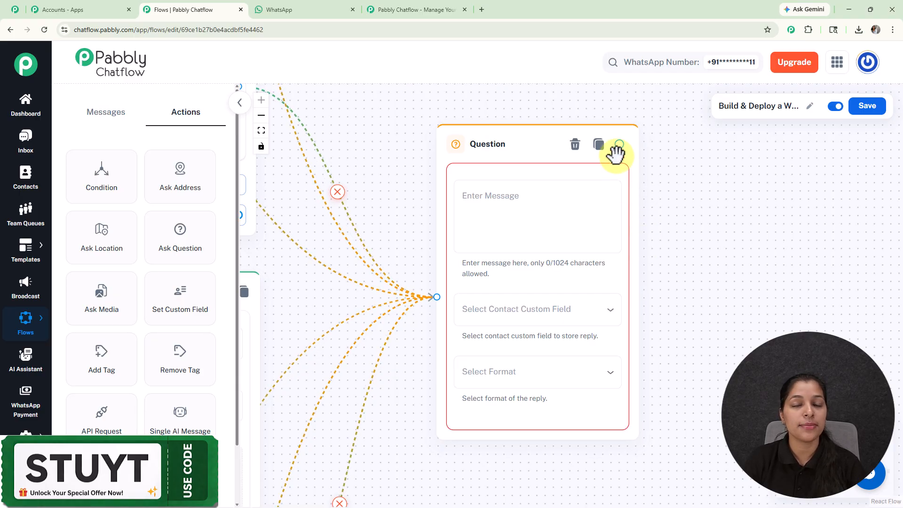
left_click(524, 228)
type("Please share your delivery details 🚚  Name")
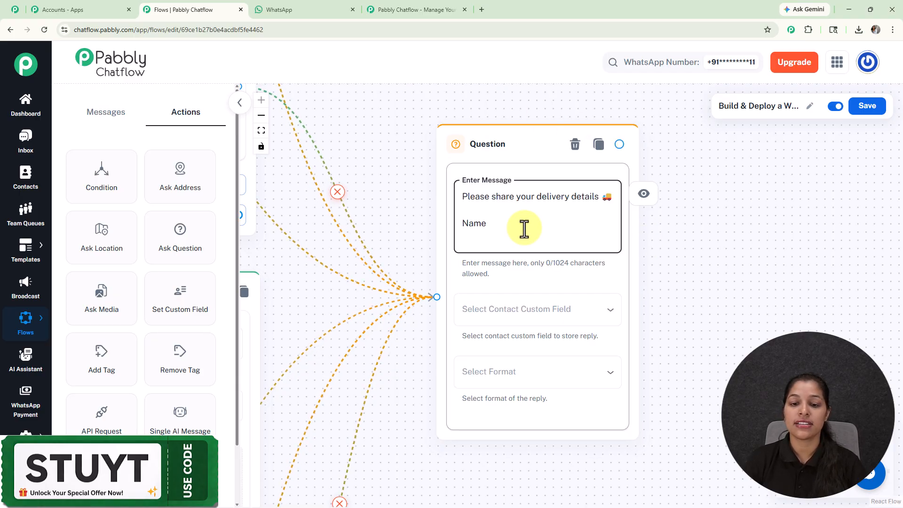
Store the Question node's reply in the FullName contact custom field and set its format to Any.
left_click(534, 308)
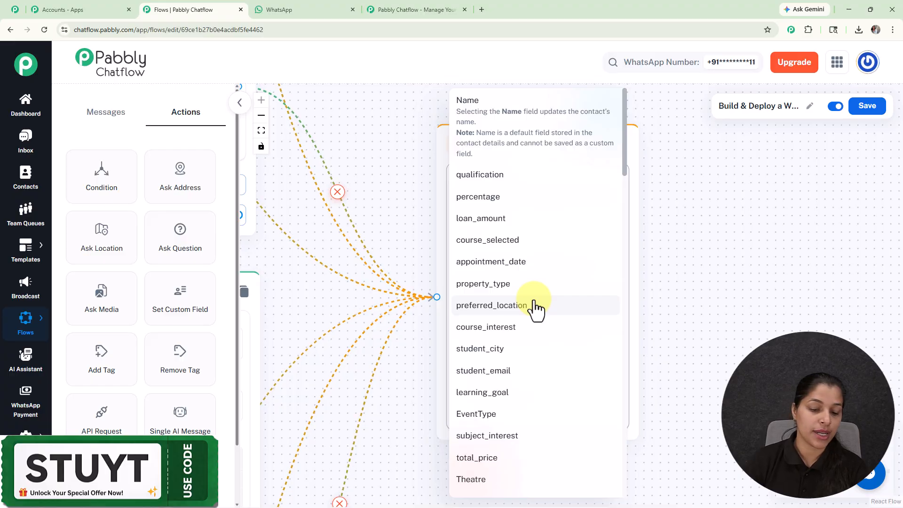
scroll(534, 306, "down", 5)
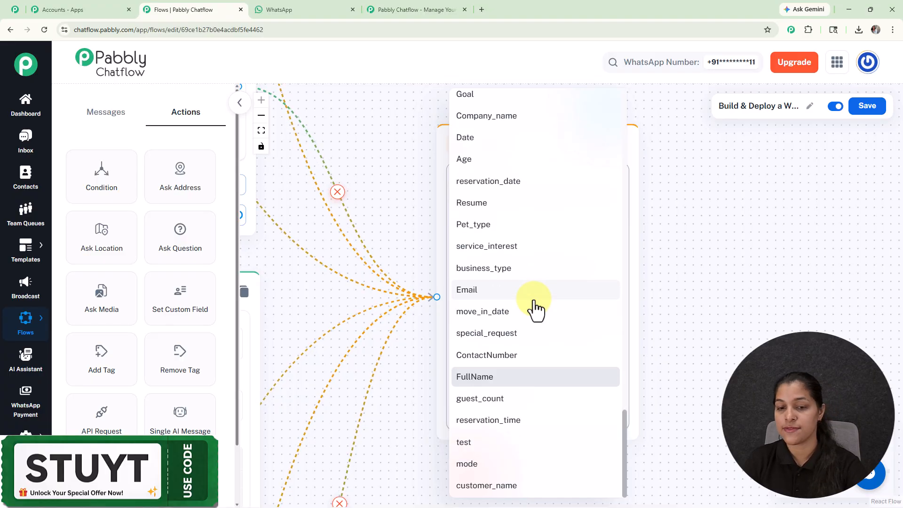
left_click(506, 376)
left_click(510, 377)
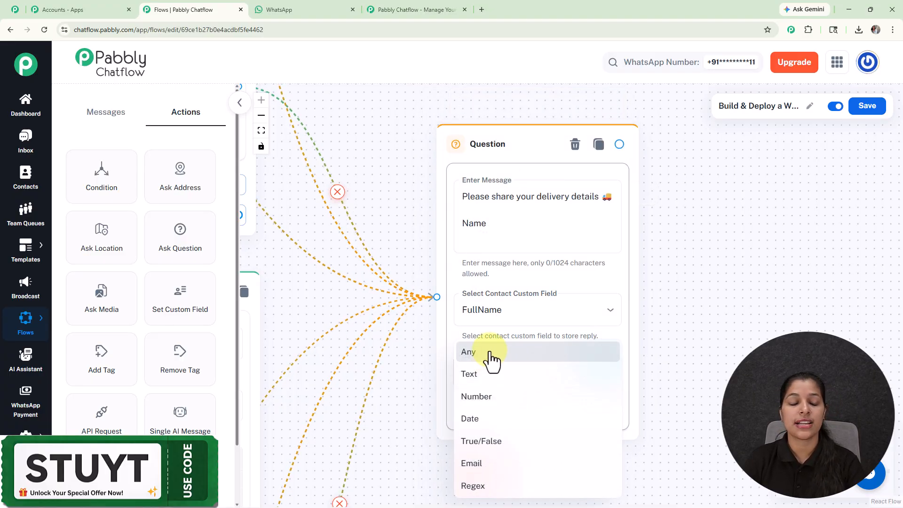
left_click(491, 358)
scroll(680, 299, "down", 5)
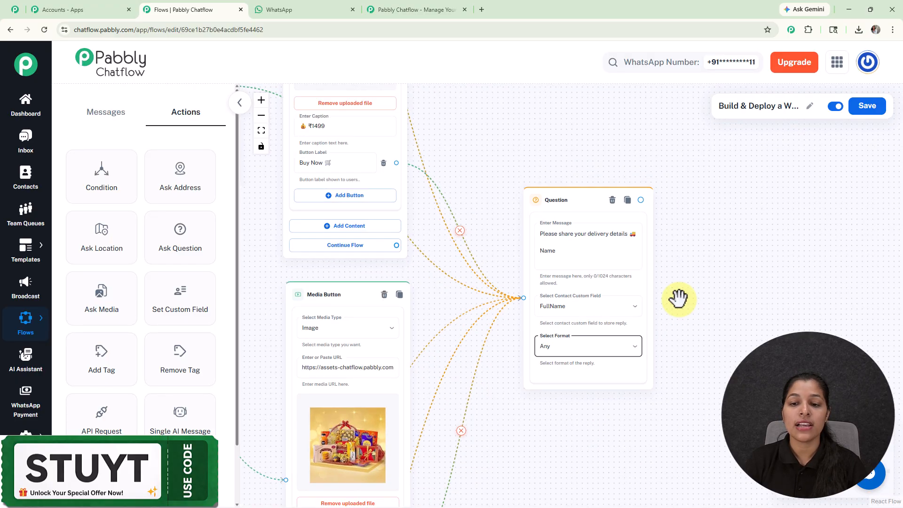
scroll(681, 301, "down", 2)
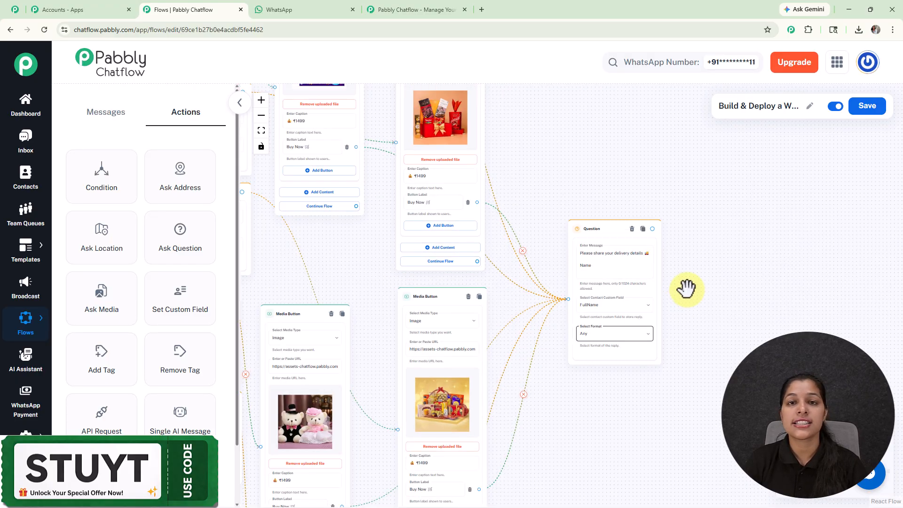
Connect the Address Question to a Text Button reading "🎉 *Your order has been placed successfully!* _We'll prepare your gift with love_ ❤️ Our team will contact you soon.".
scroll(685, 288, "down", 3)
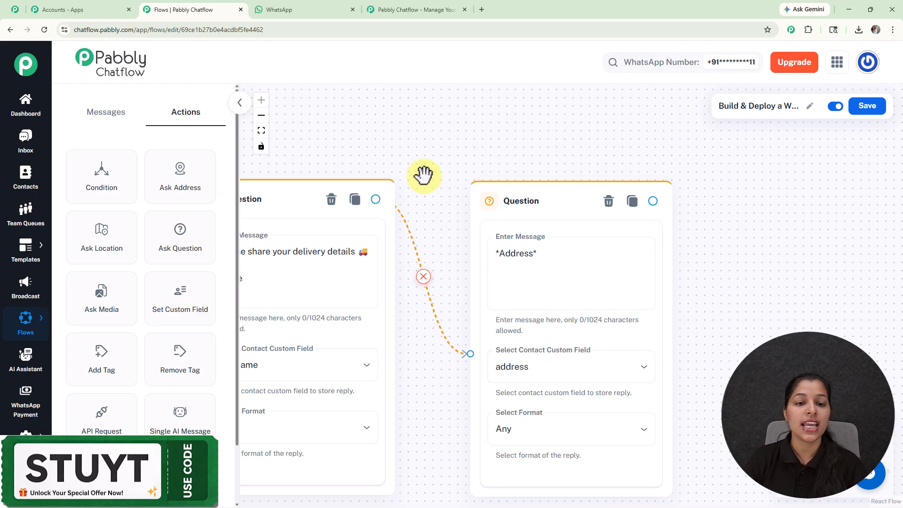
scroll(418, 173, "down", 2)
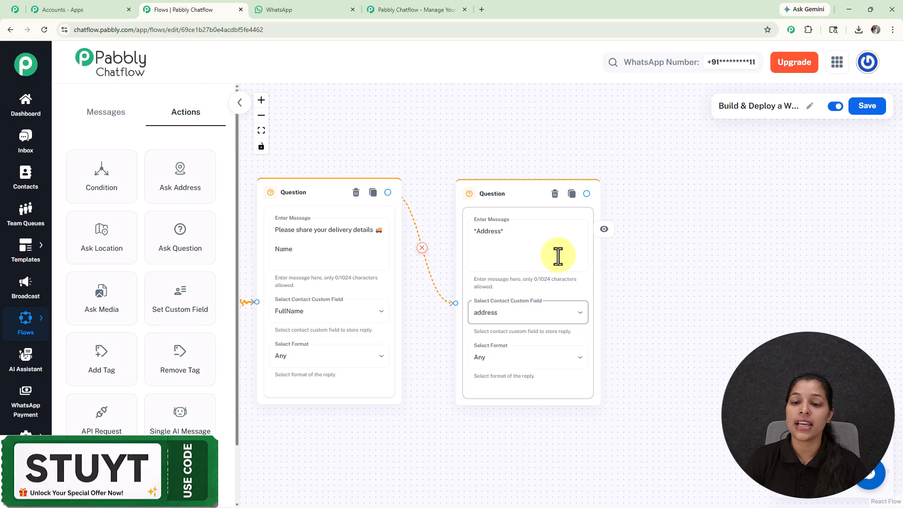
left_click_drag(586, 193, 672, 268)
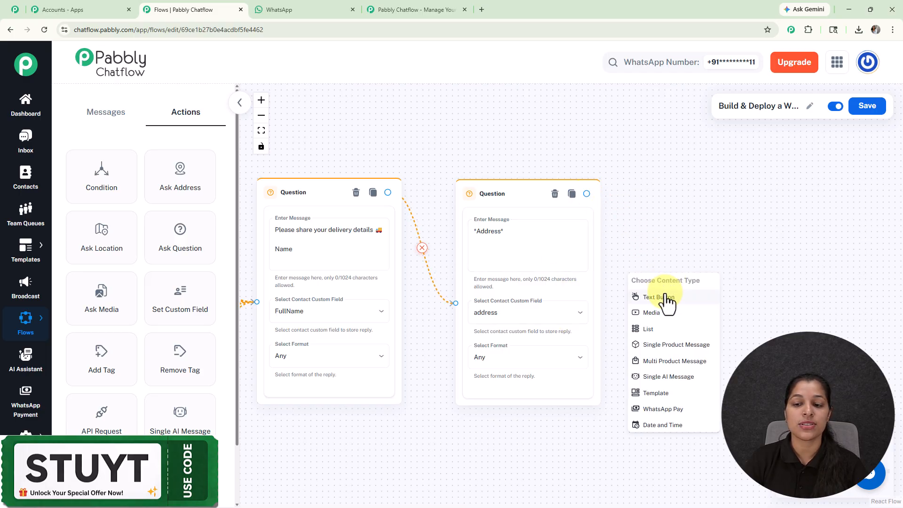
left_click(666, 298)
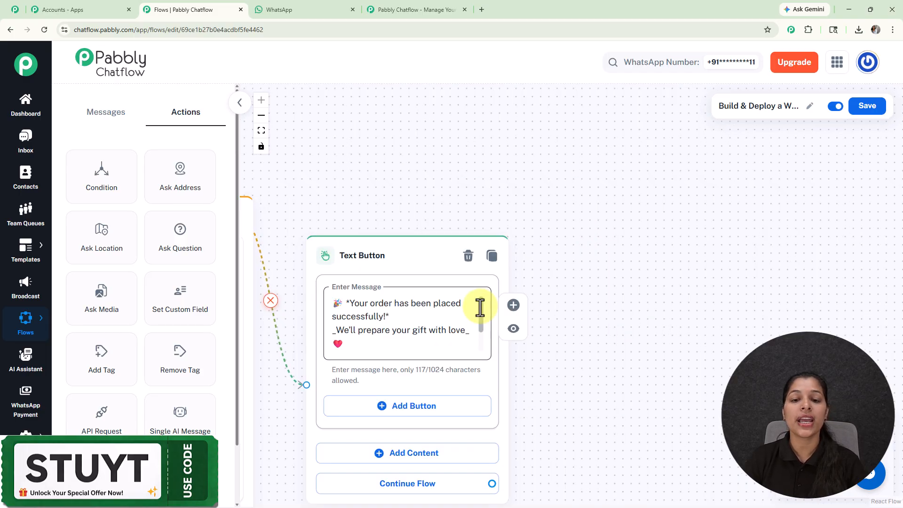
scroll(480, 308, "down", 2)
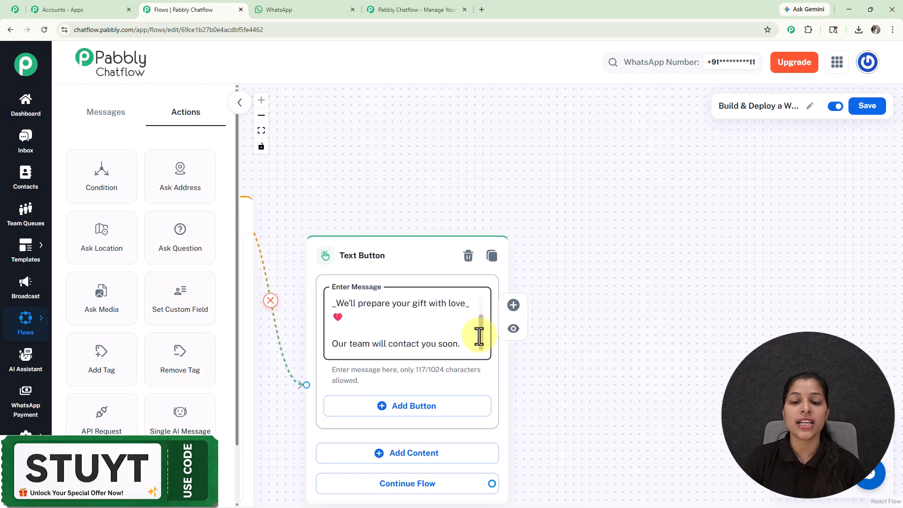
Review the complete chatbot flow from the trigger to the order confirmation node and save it.
scroll(445, 191, "down", 5)
scroll(629, 238, "down", 5)
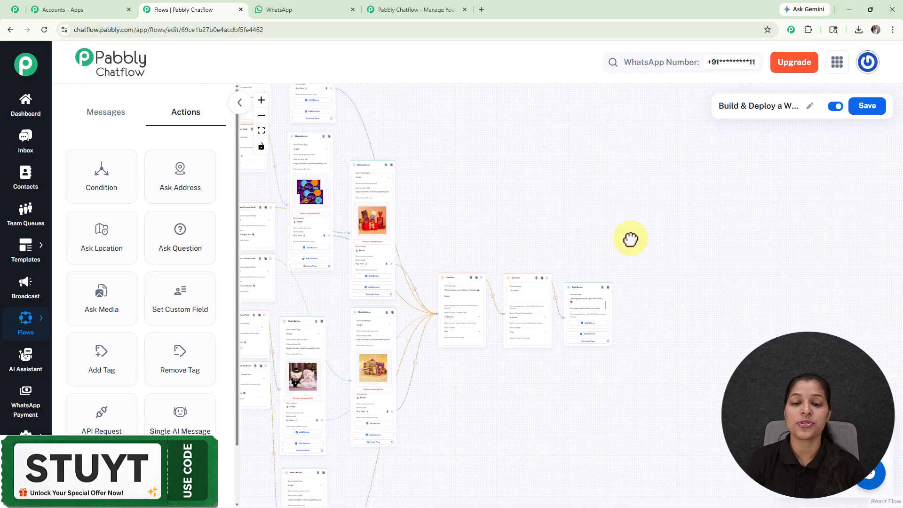
left_click_drag(537, 193, 602, 226)
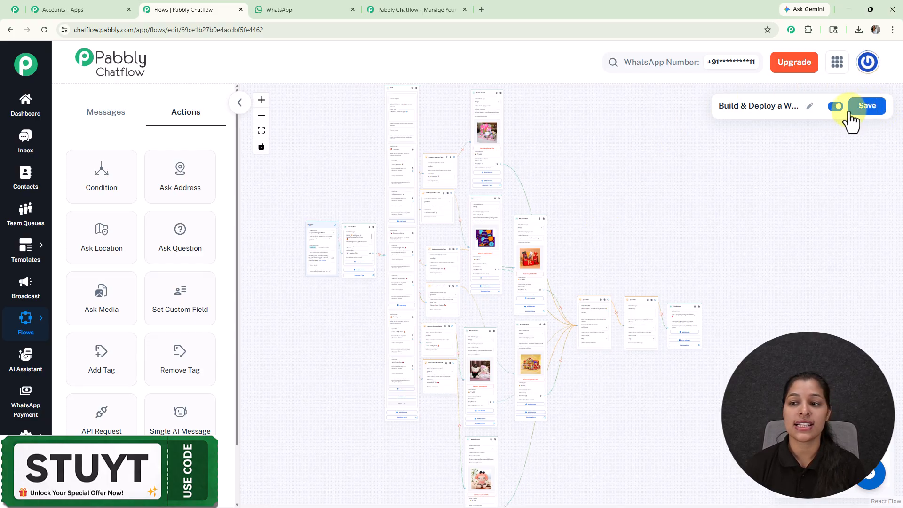
left_click(865, 108)
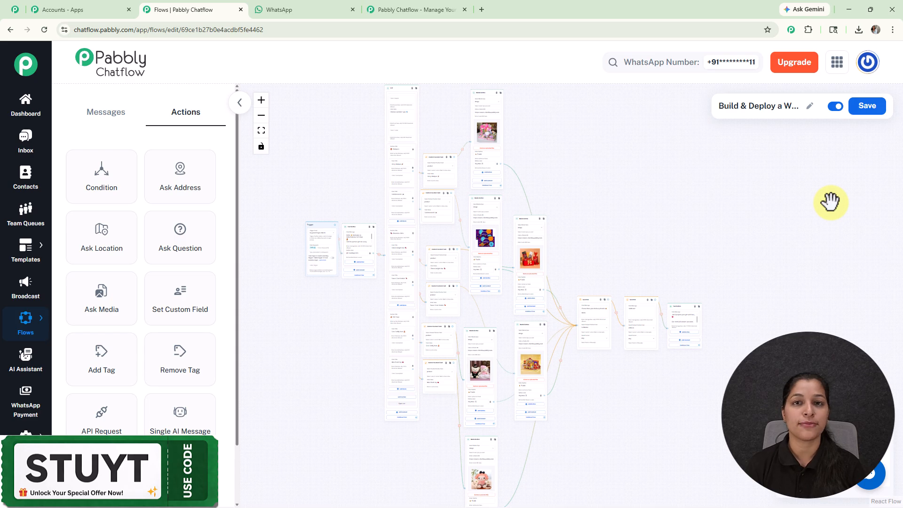